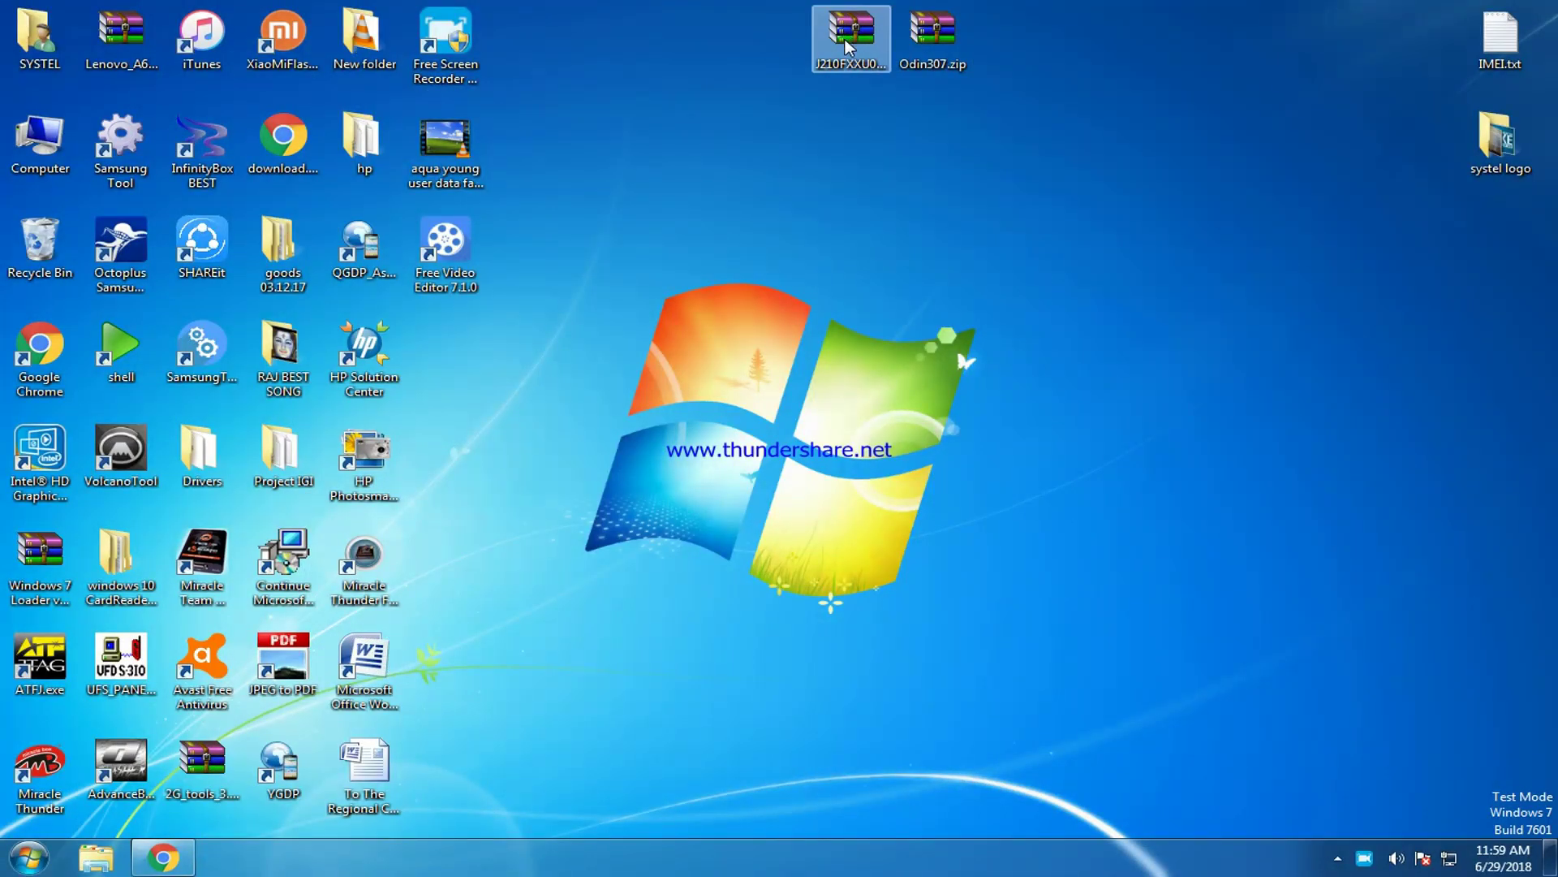
# Extract Odin307.zip into an Odin307 folder on the desktop.
pyautogui.click(931, 32)
pyautogui.rightClick(926, 34)
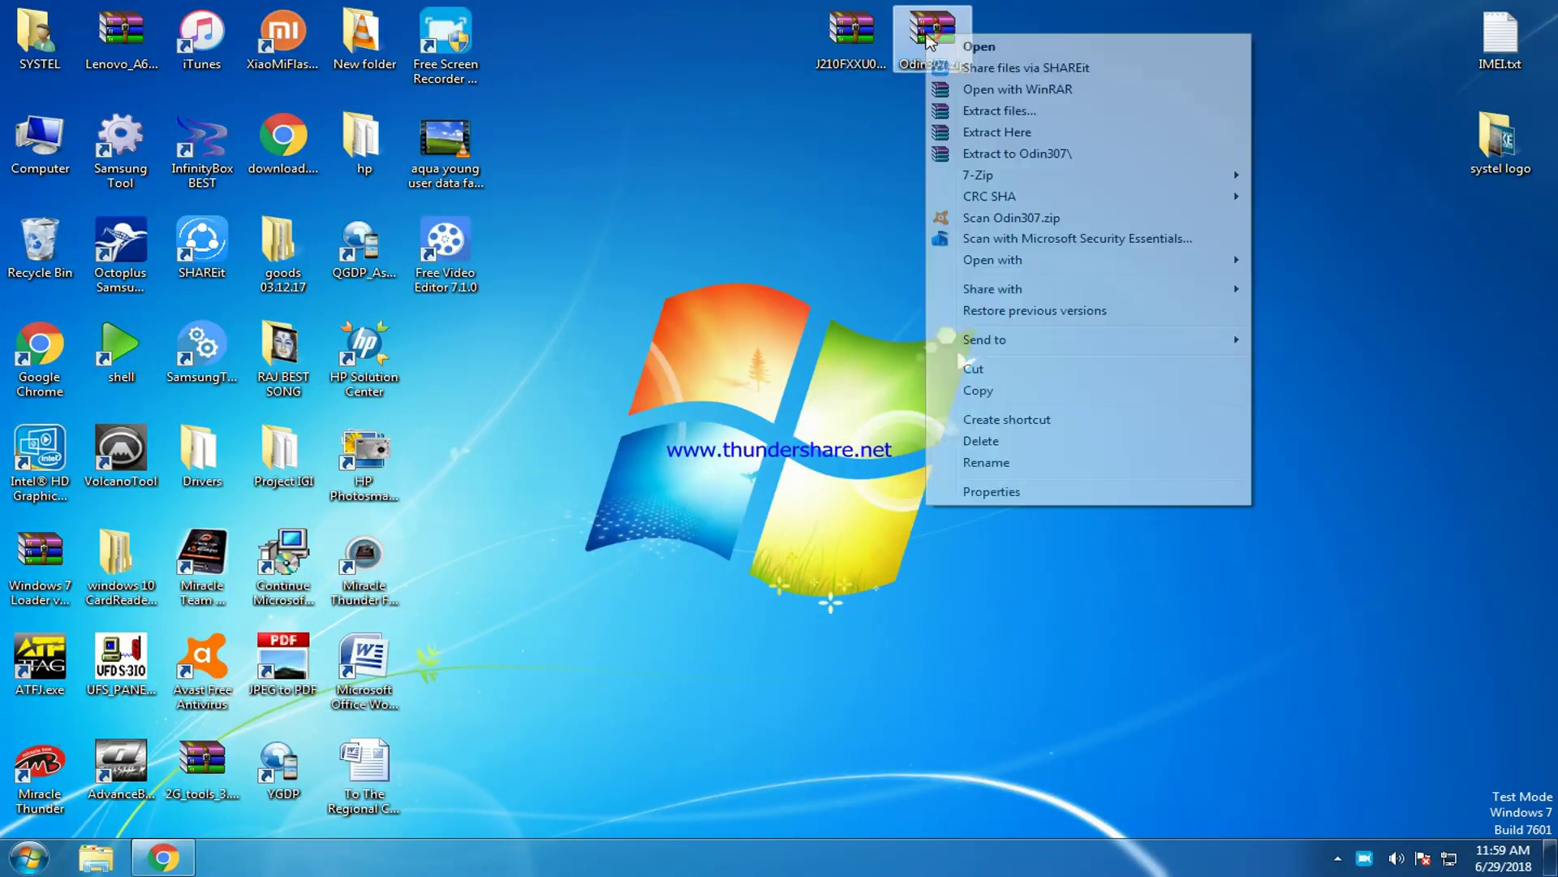
pyautogui.click(1001, 133)
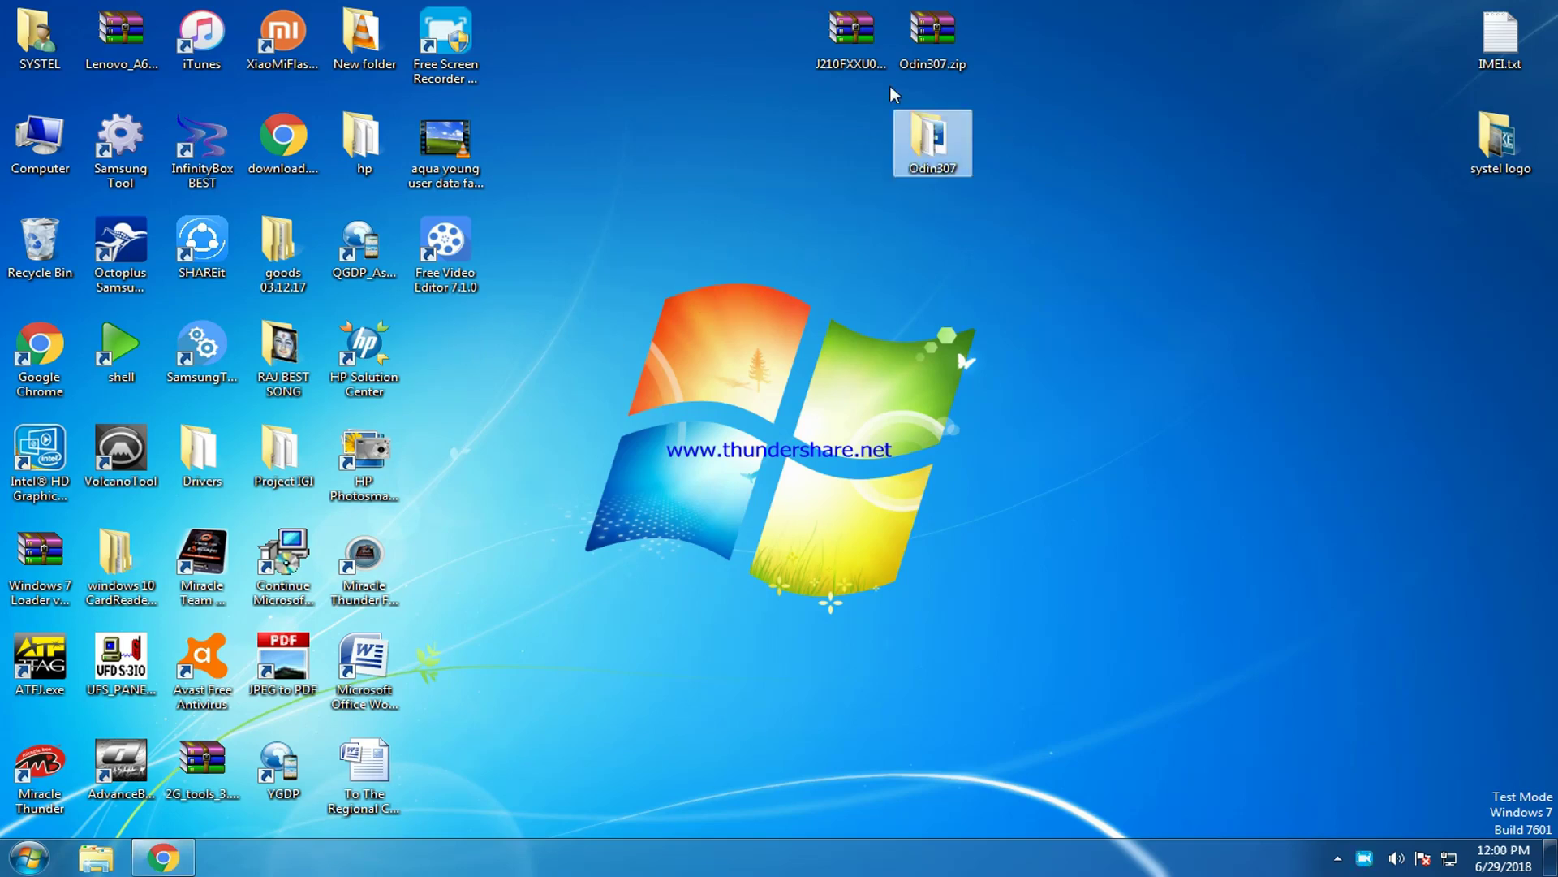
# Extract the J210F firmware zip onto the desktop, moving its progress window aside.
pyautogui.click(887, 45)
pyautogui.rightClick(887, 42)
pyautogui.click(916, 145)
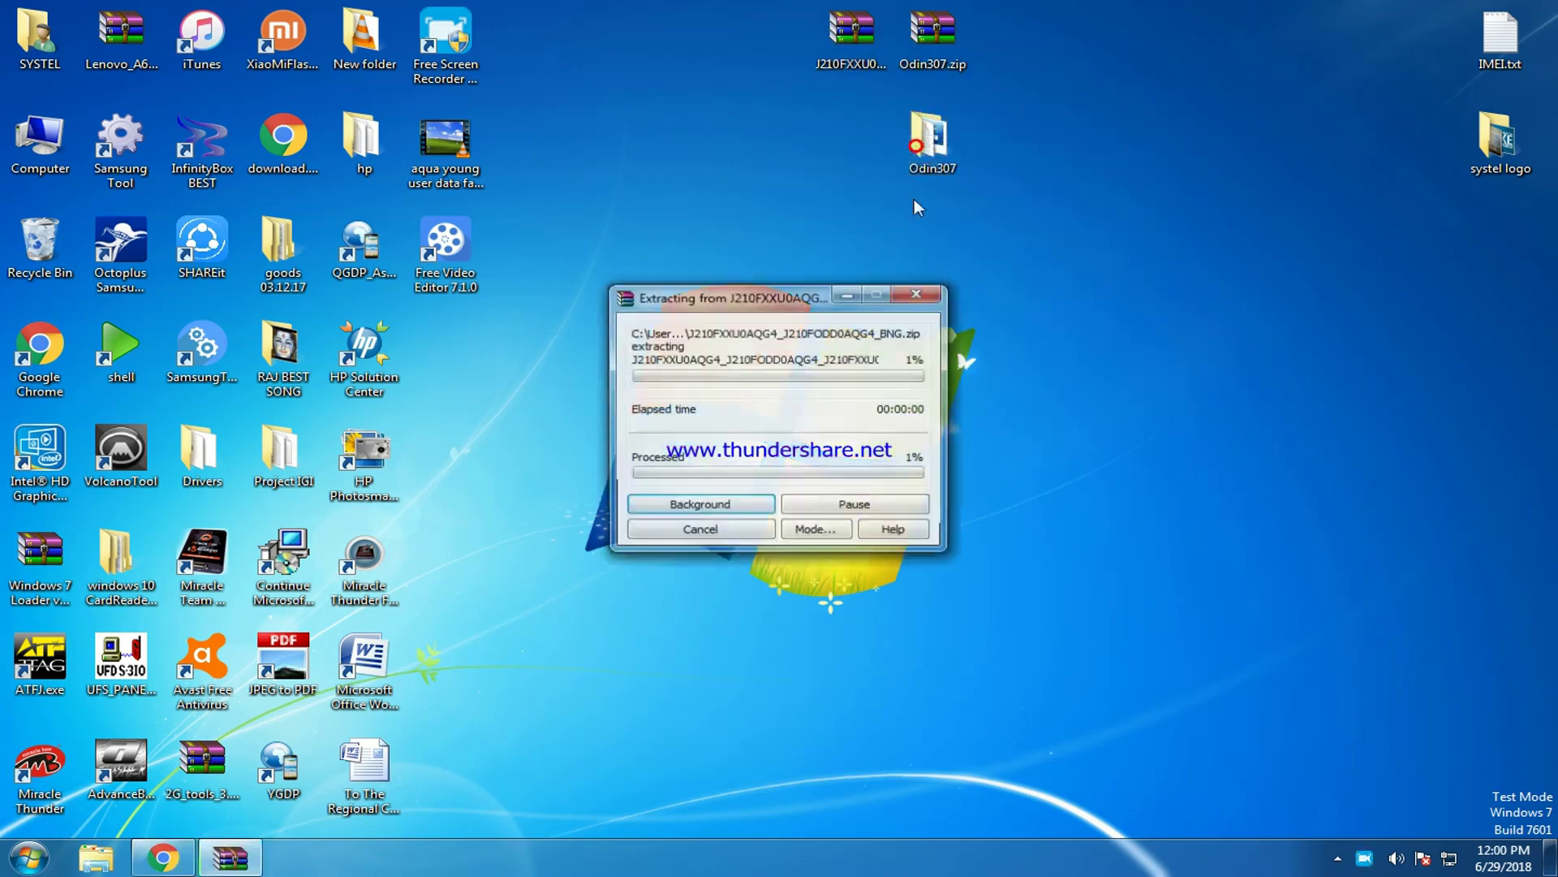
pyautogui.moveTo(748, 297); pyautogui.dragTo(795, 279)
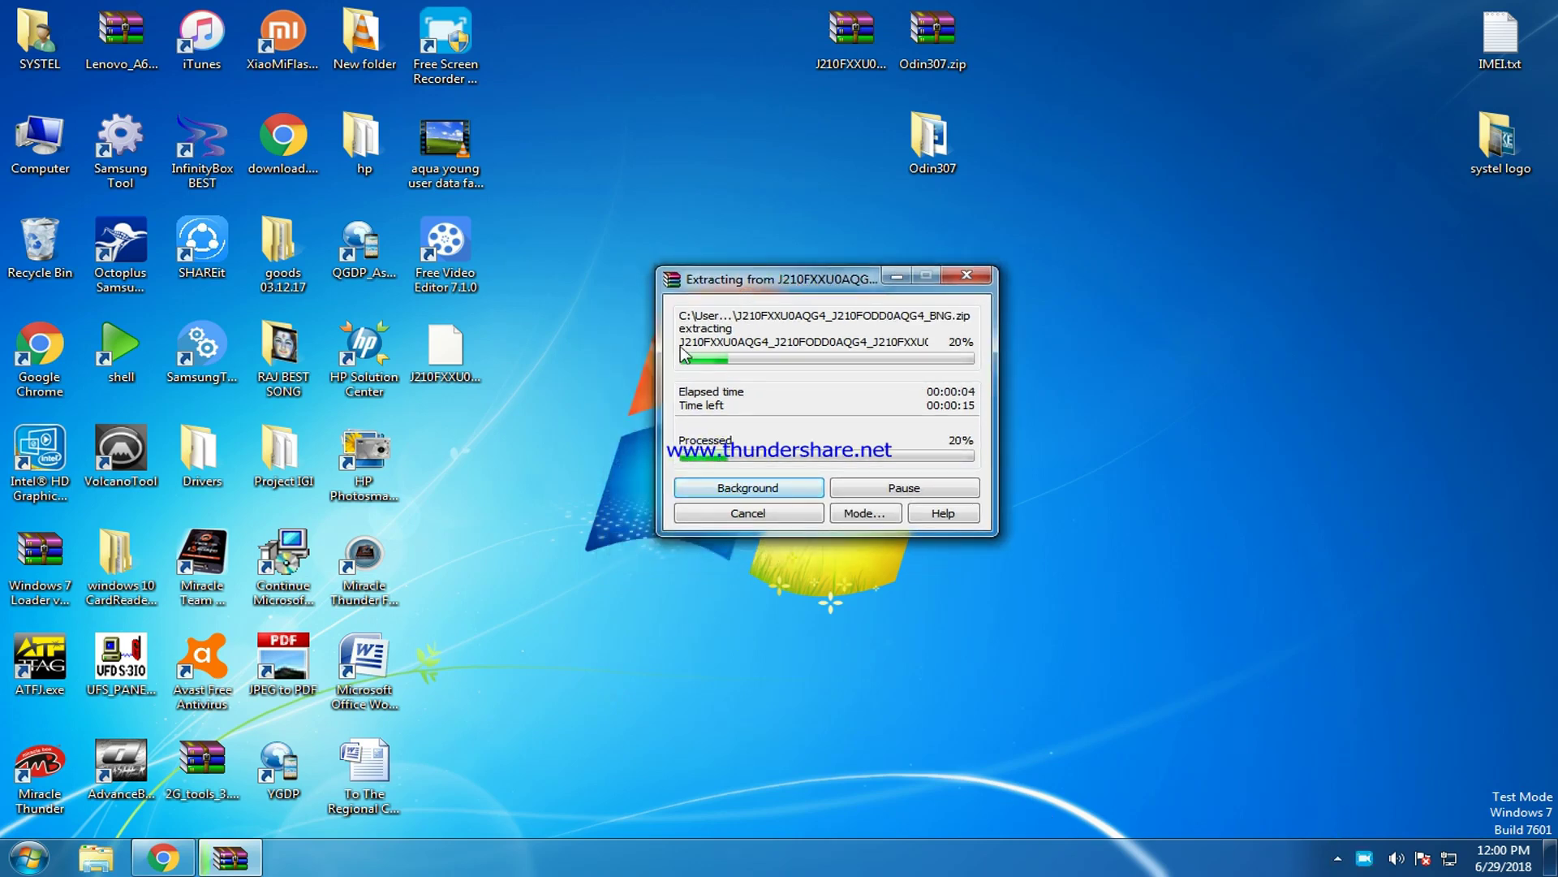
pyautogui.moveTo(733, 284); pyautogui.dragTo(716, 259)
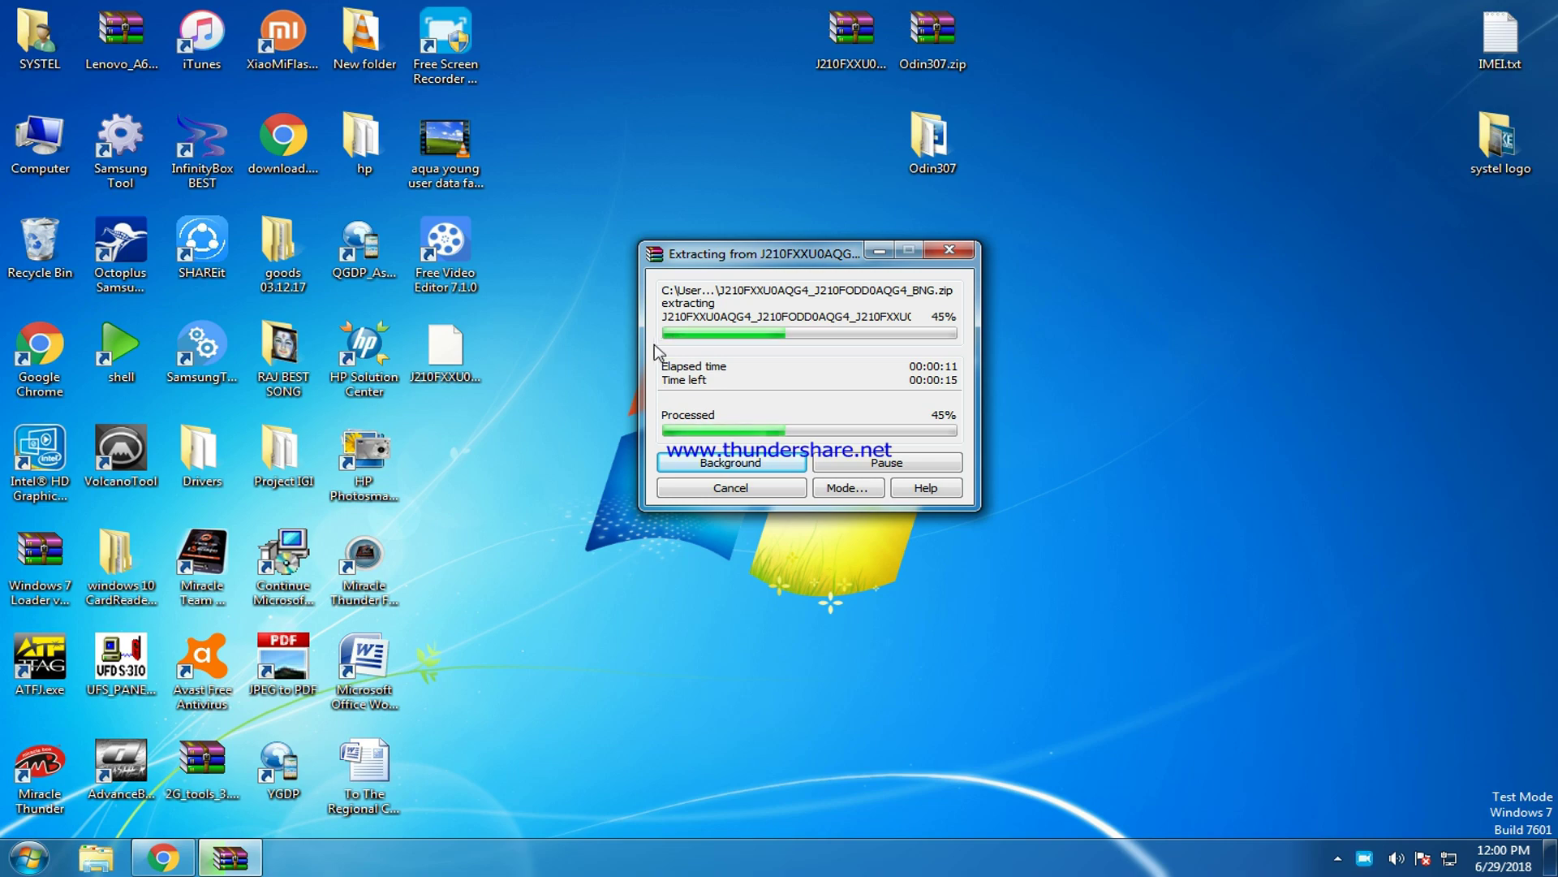
# Launch Odin3 v3.07 from the Odin307 folder, allowing it through the UAC prompt.
pyautogui.doubleClick(927, 147)
pyautogui.moveTo(1064, 10); pyautogui.dragTo(1226, 63)
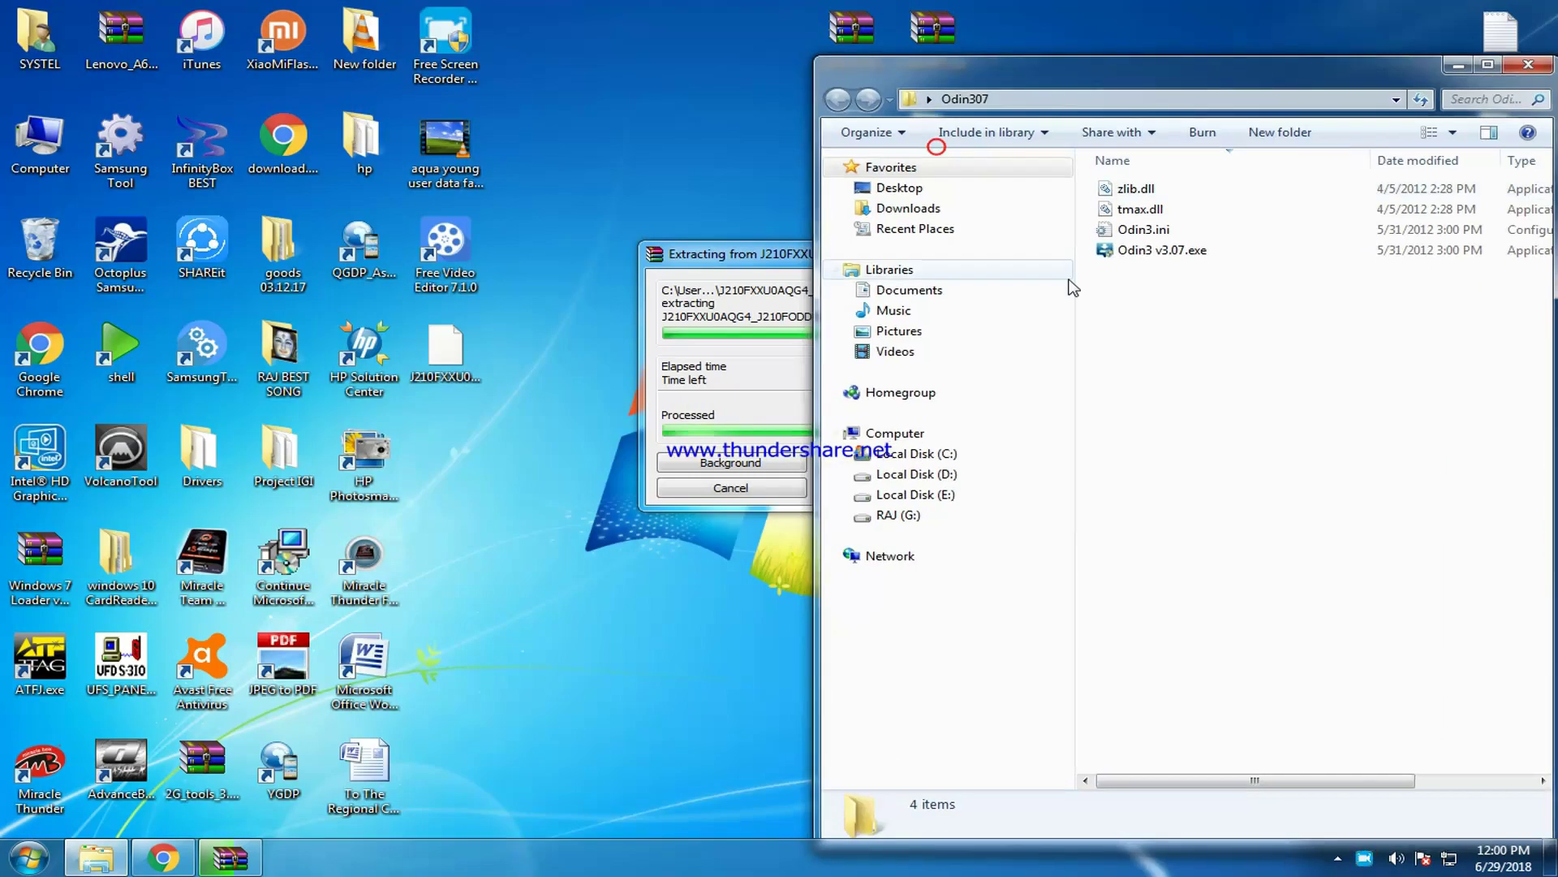
pyautogui.doubleClick(1132, 251)
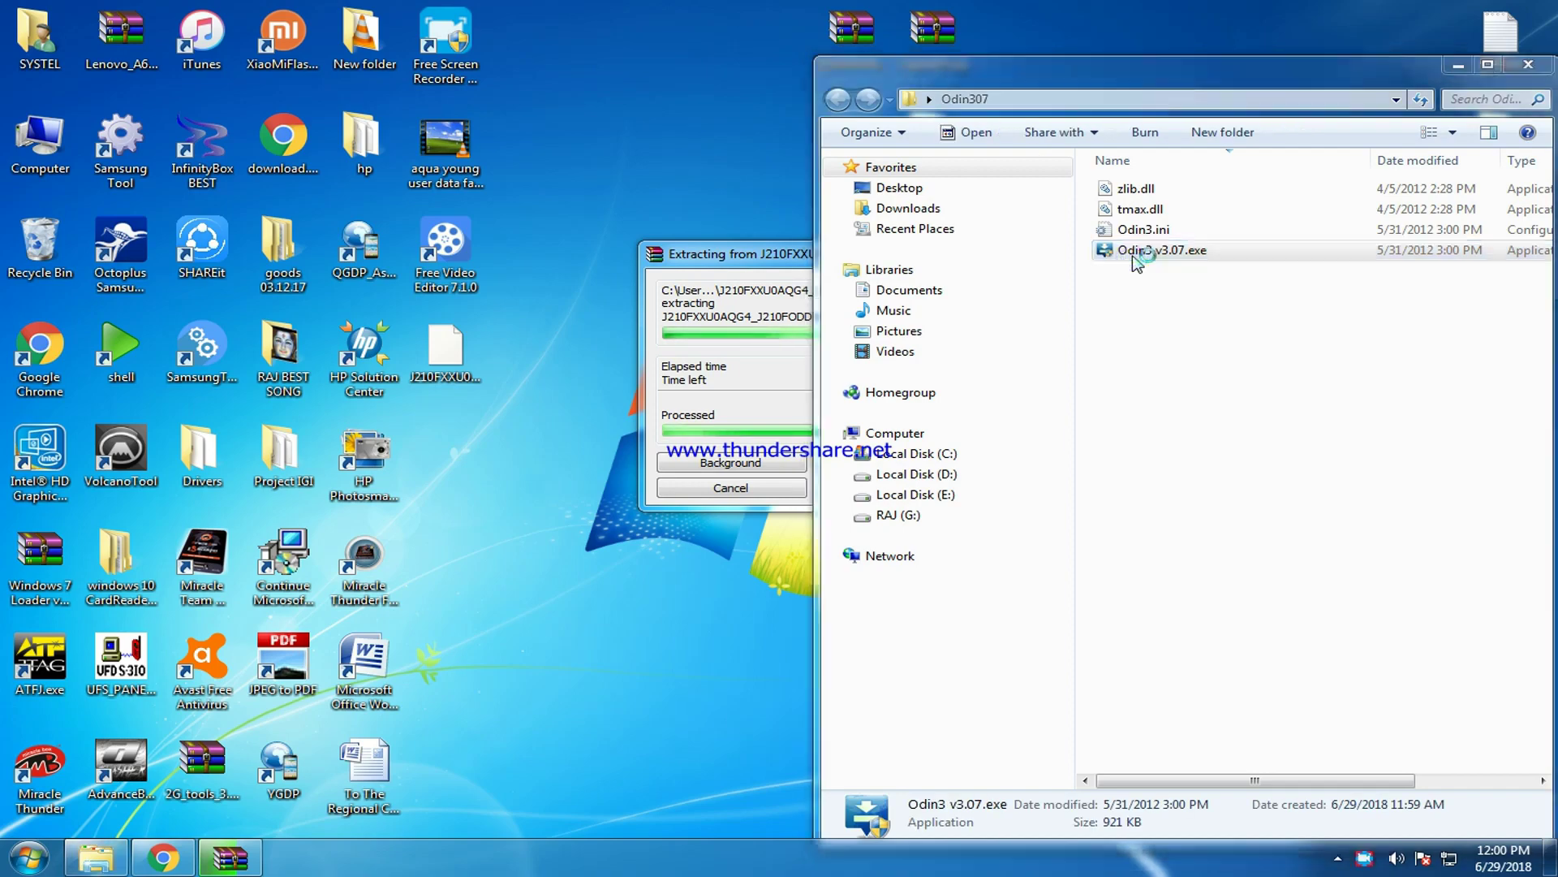
pyautogui.click(1276, 507)
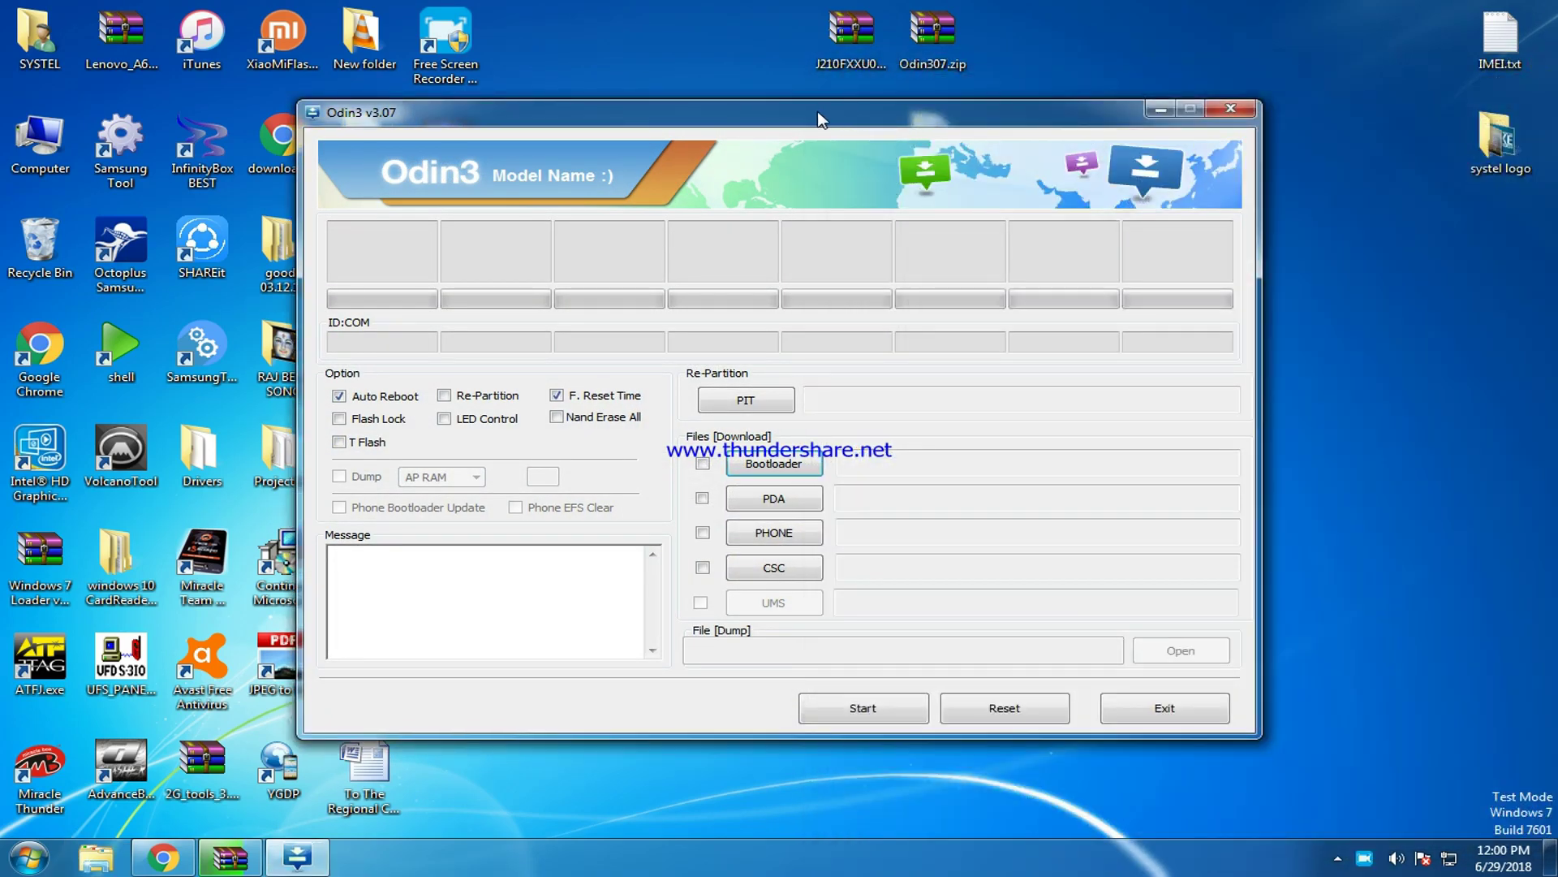
# Arrange the Odin3 and extraction windows, then place the extracted md5 file beside the zip archives.
pyautogui.moveTo(821, 119); pyautogui.dragTo(1316, 86)
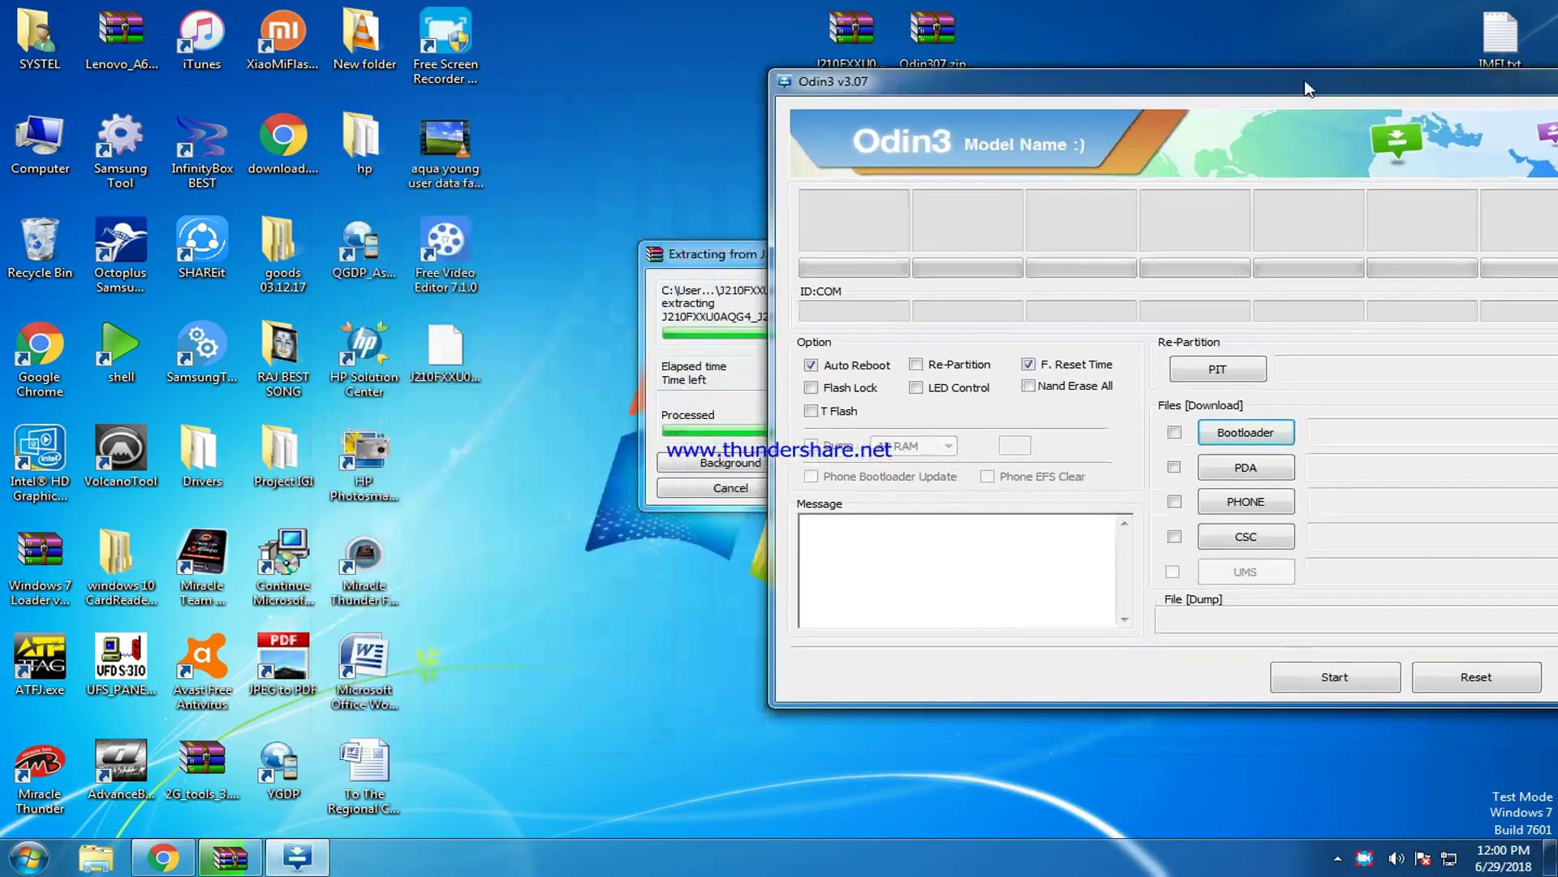
pyautogui.click(730, 251)
pyautogui.moveTo(907, 252); pyautogui.dragTo(475, 179)
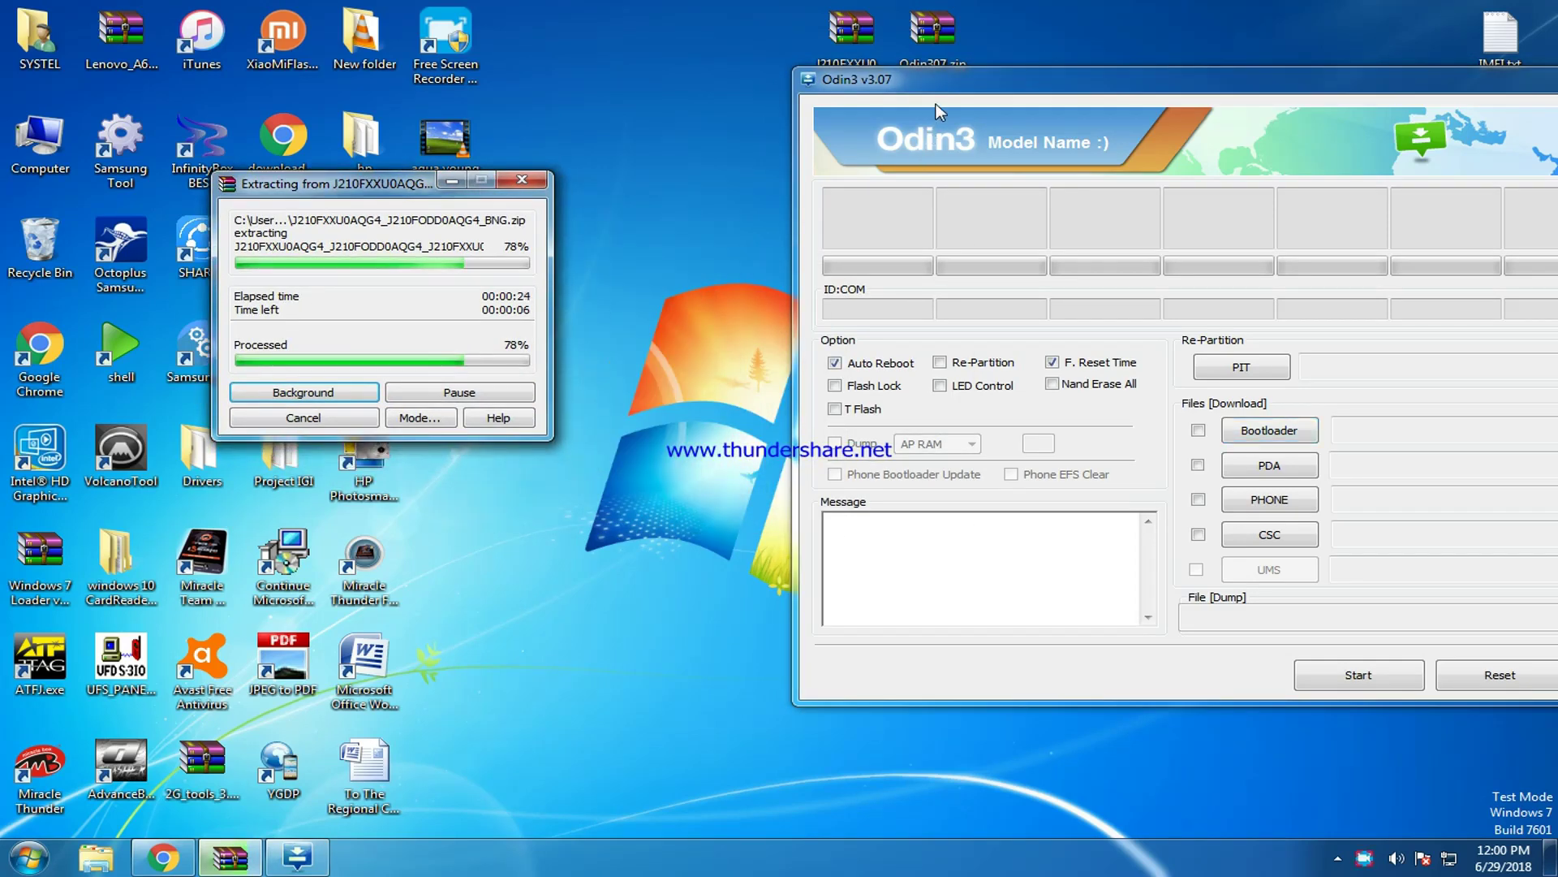
pyautogui.moveTo(893, 79); pyautogui.dragTo(969, 212)
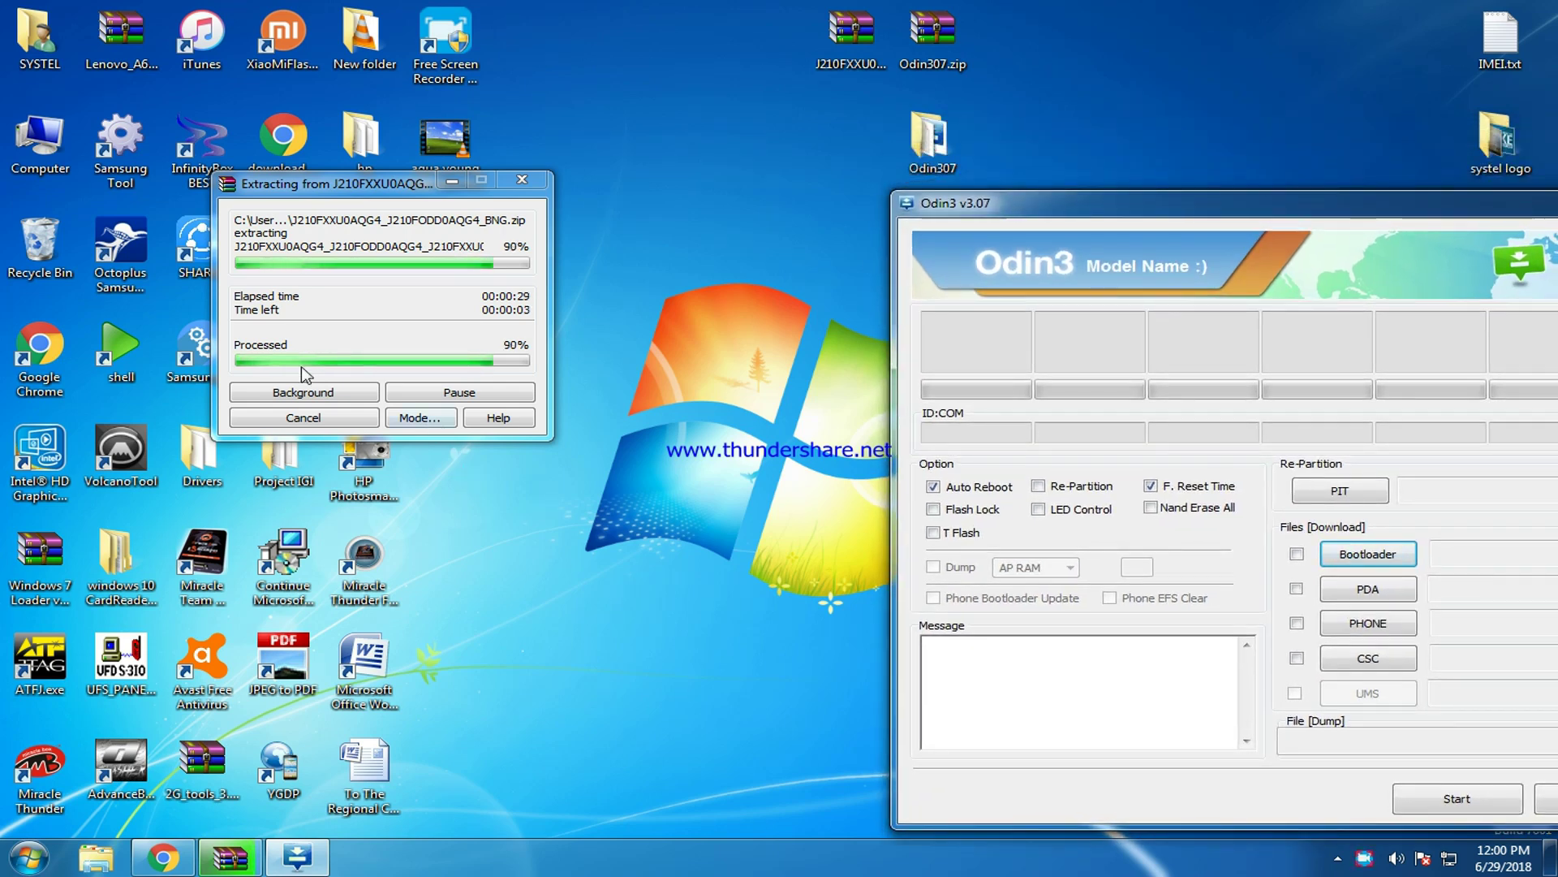
pyautogui.click(351, 187)
pyautogui.moveTo(351, 187); pyautogui.dragTo(204, 164)
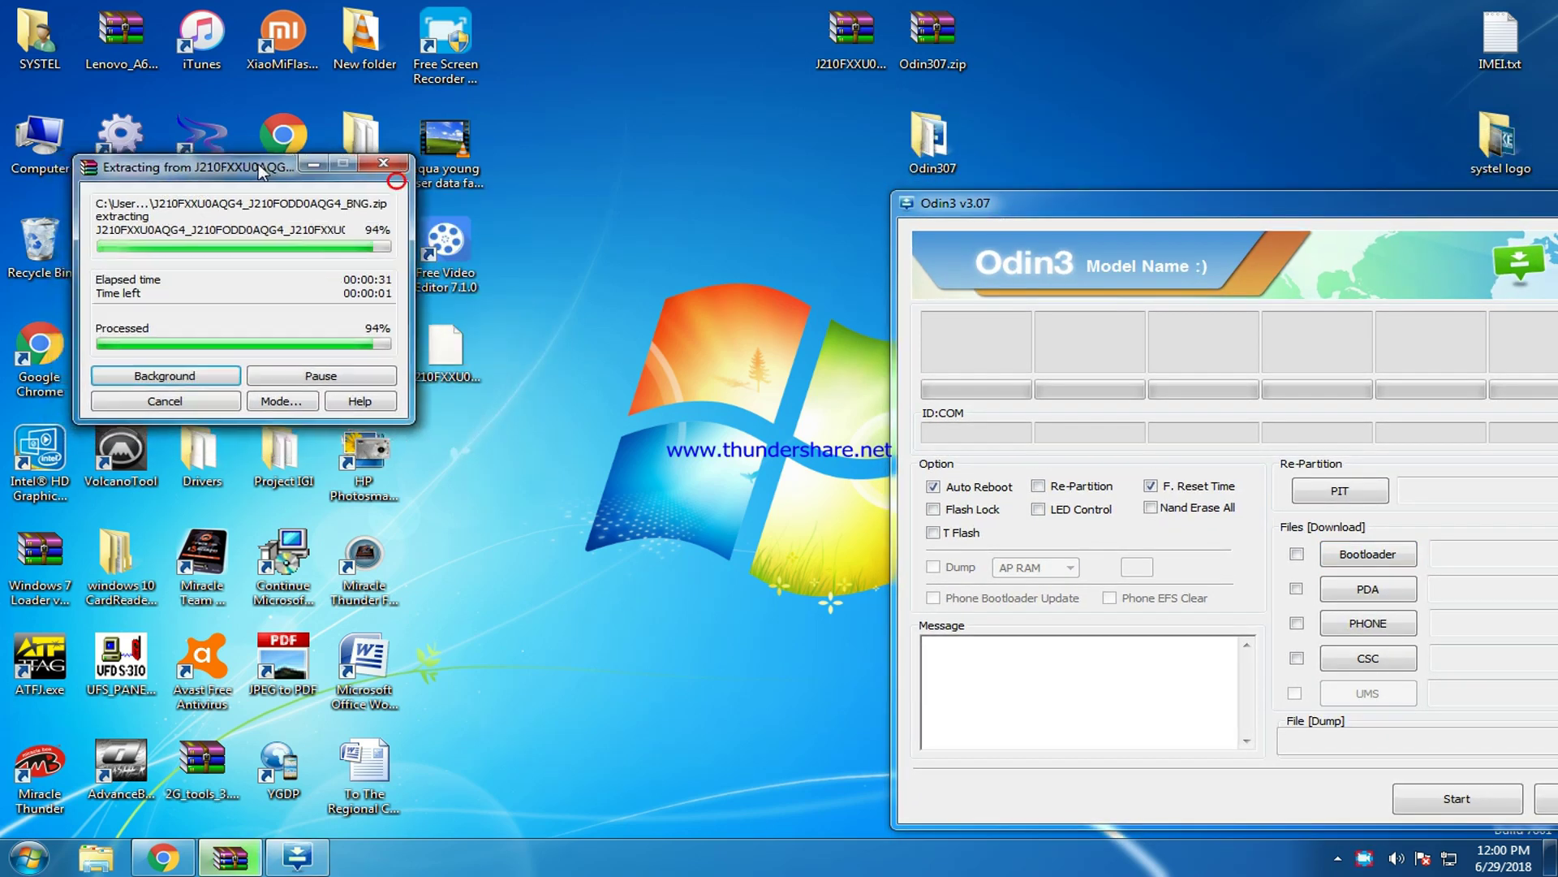
pyautogui.moveTo(445, 349); pyautogui.dragTo(852, 146)
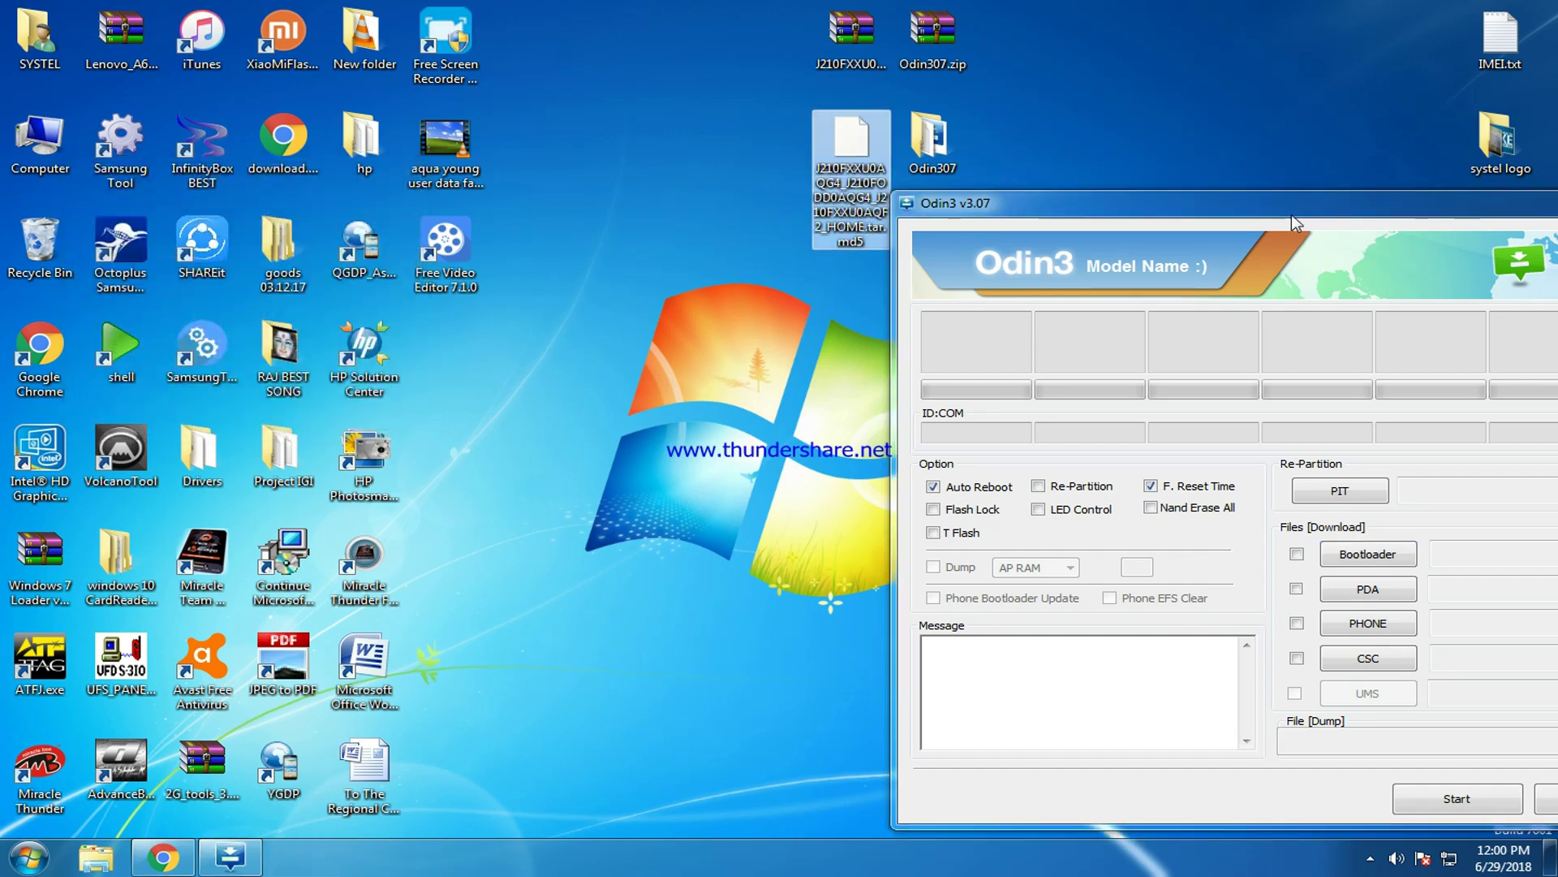
# Centre the Odin3 window while the phone is detected on COM94.
pyautogui.moveTo(1295, 215); pyautogui.dragTo(828, 134)
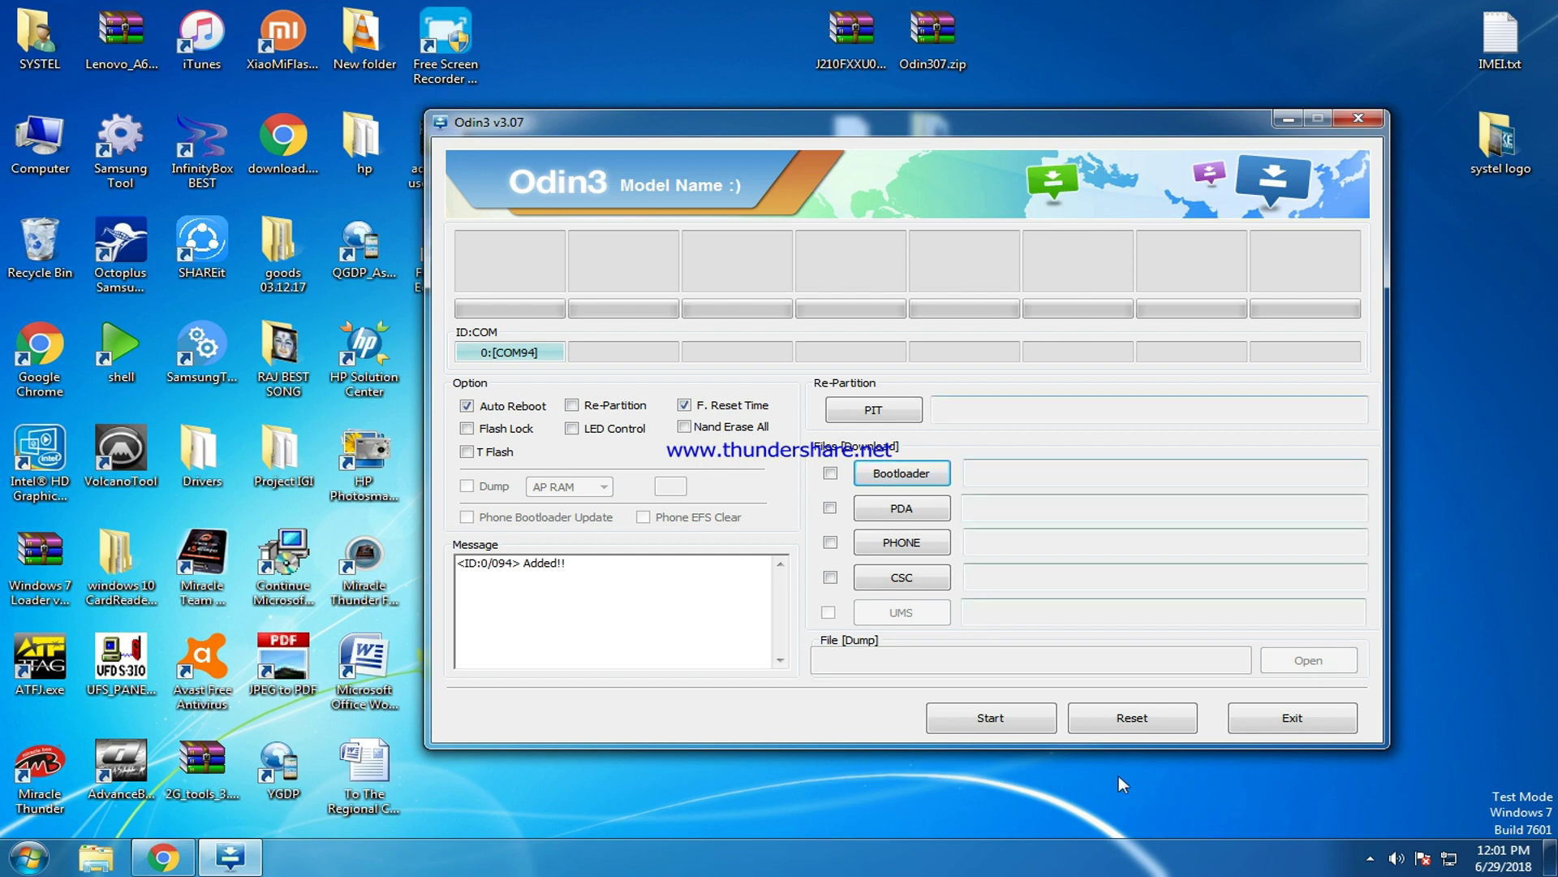
# Load the extracted J210F tar.md5 firmware from the desktop into the PDA slot.
pyautogui.click(903, 510)
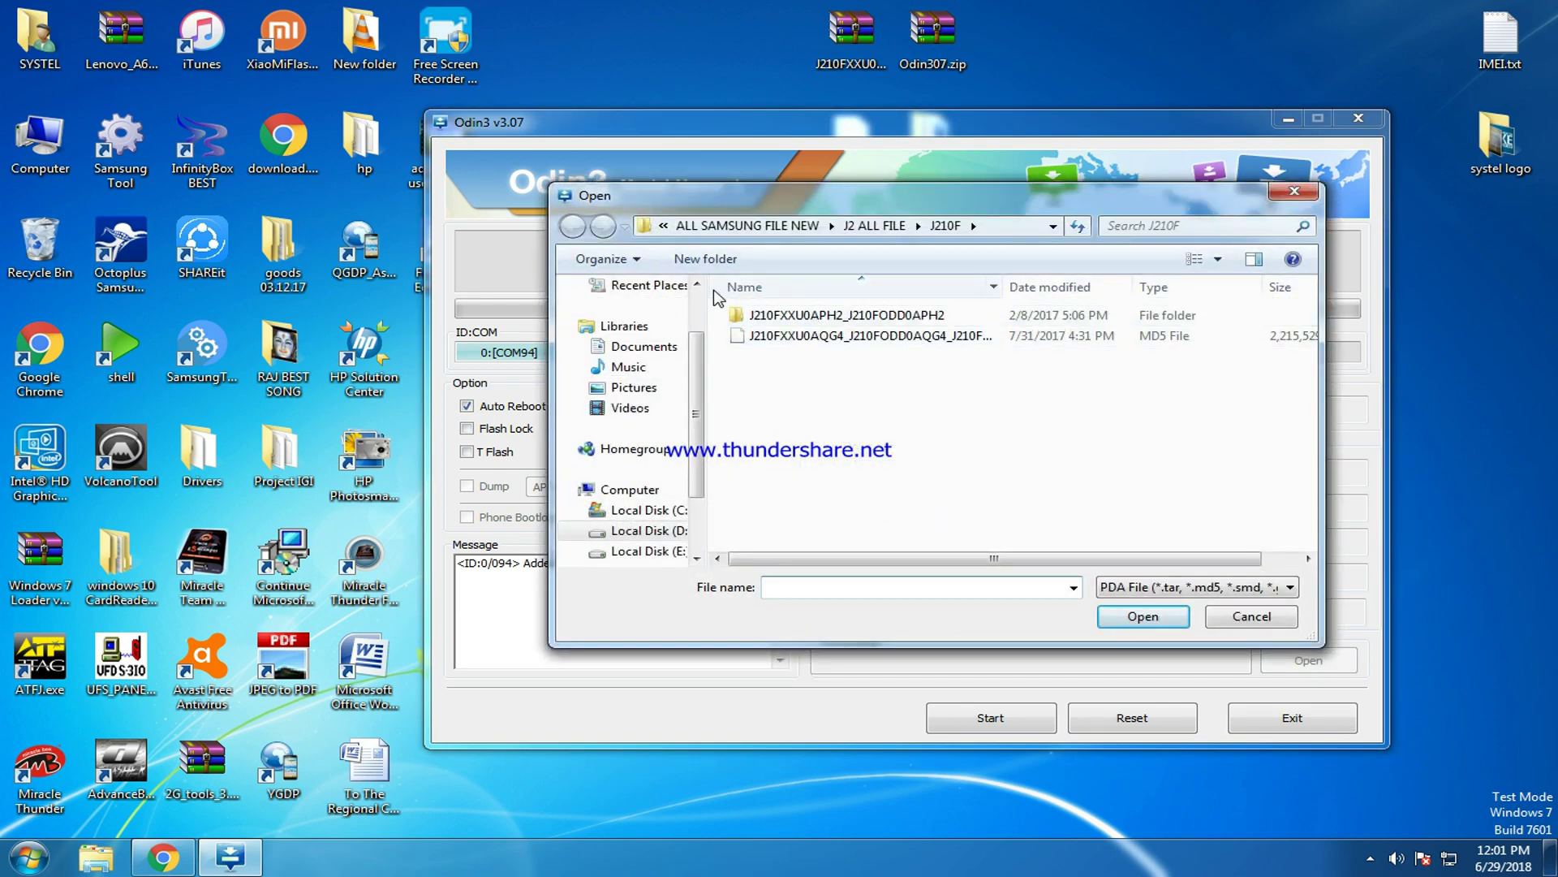
pyautogui.scroll(1, 702, 357)
pyautogui.scroll(2, 703, 357)
pyautogui.click(636, 313)
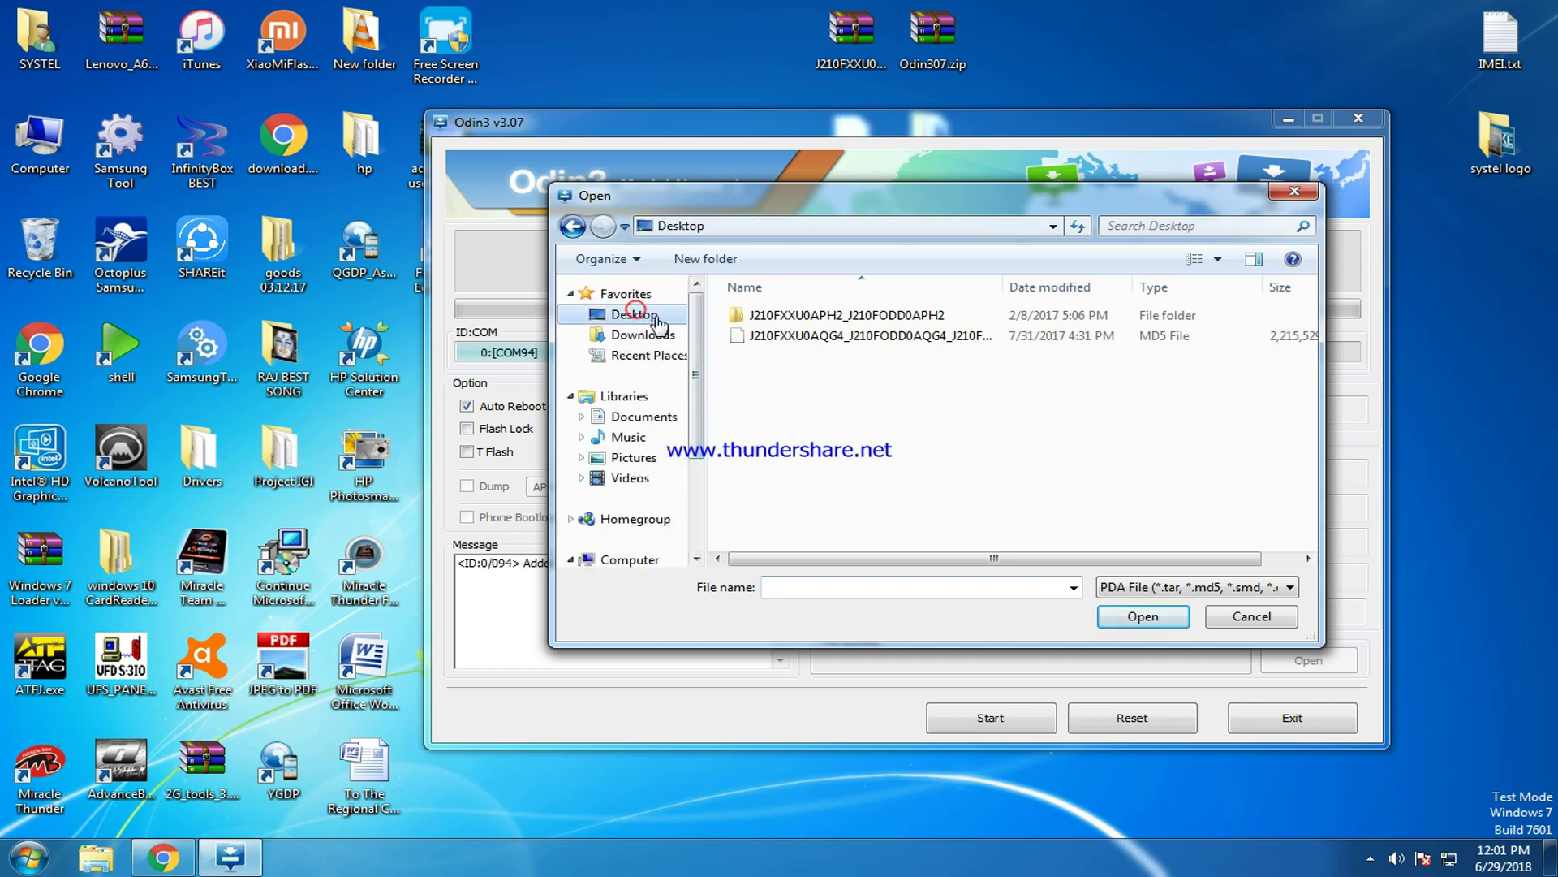
pyautogui.scroll(-1, 1041, 467)
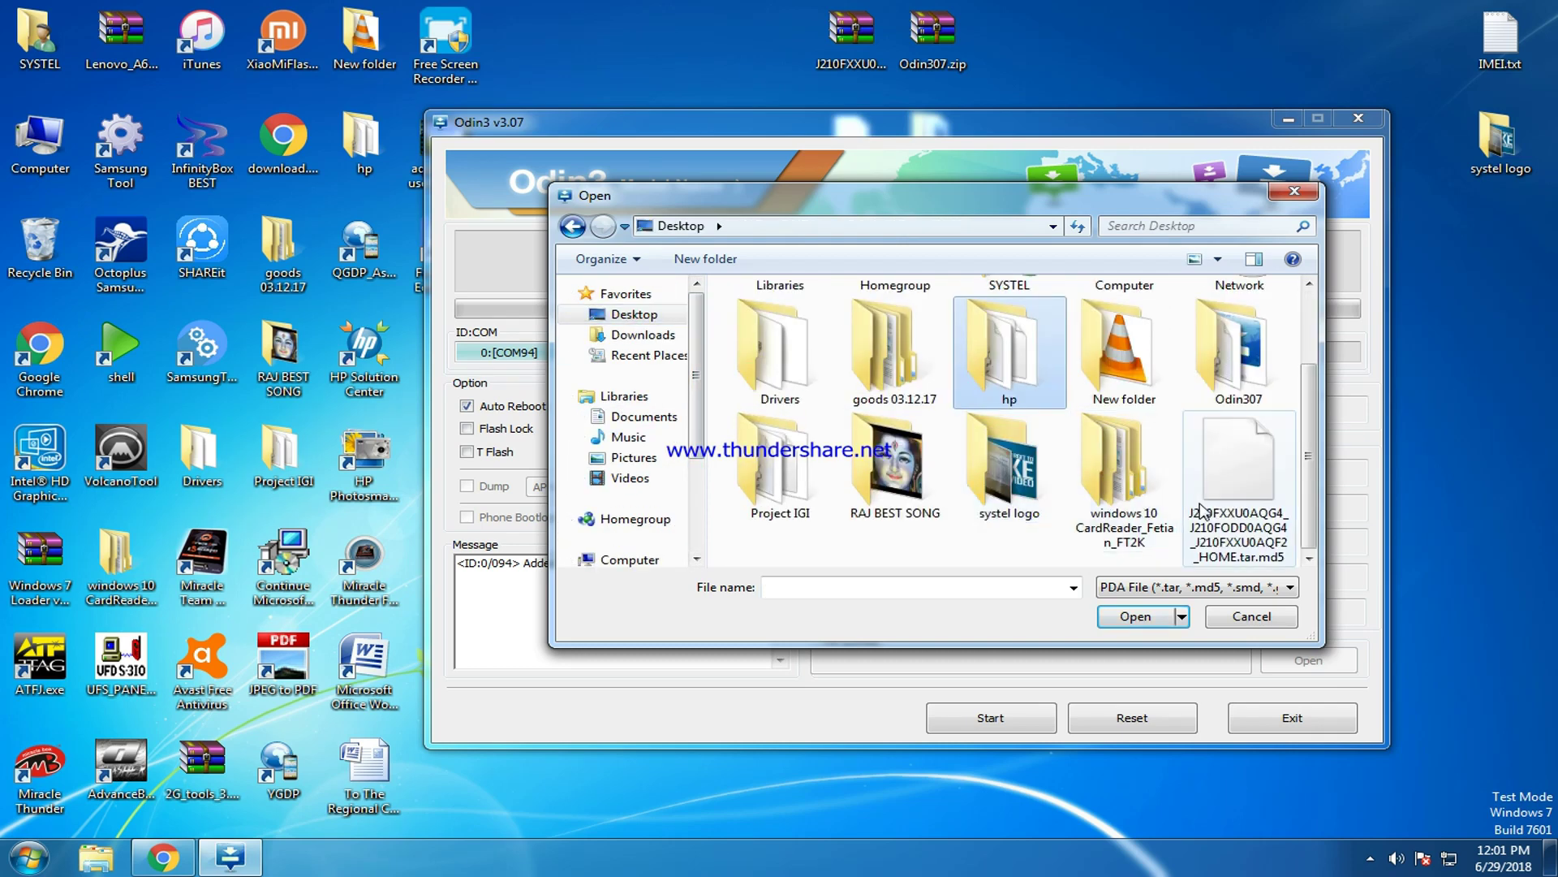
pyautogui.click(1265, 442)
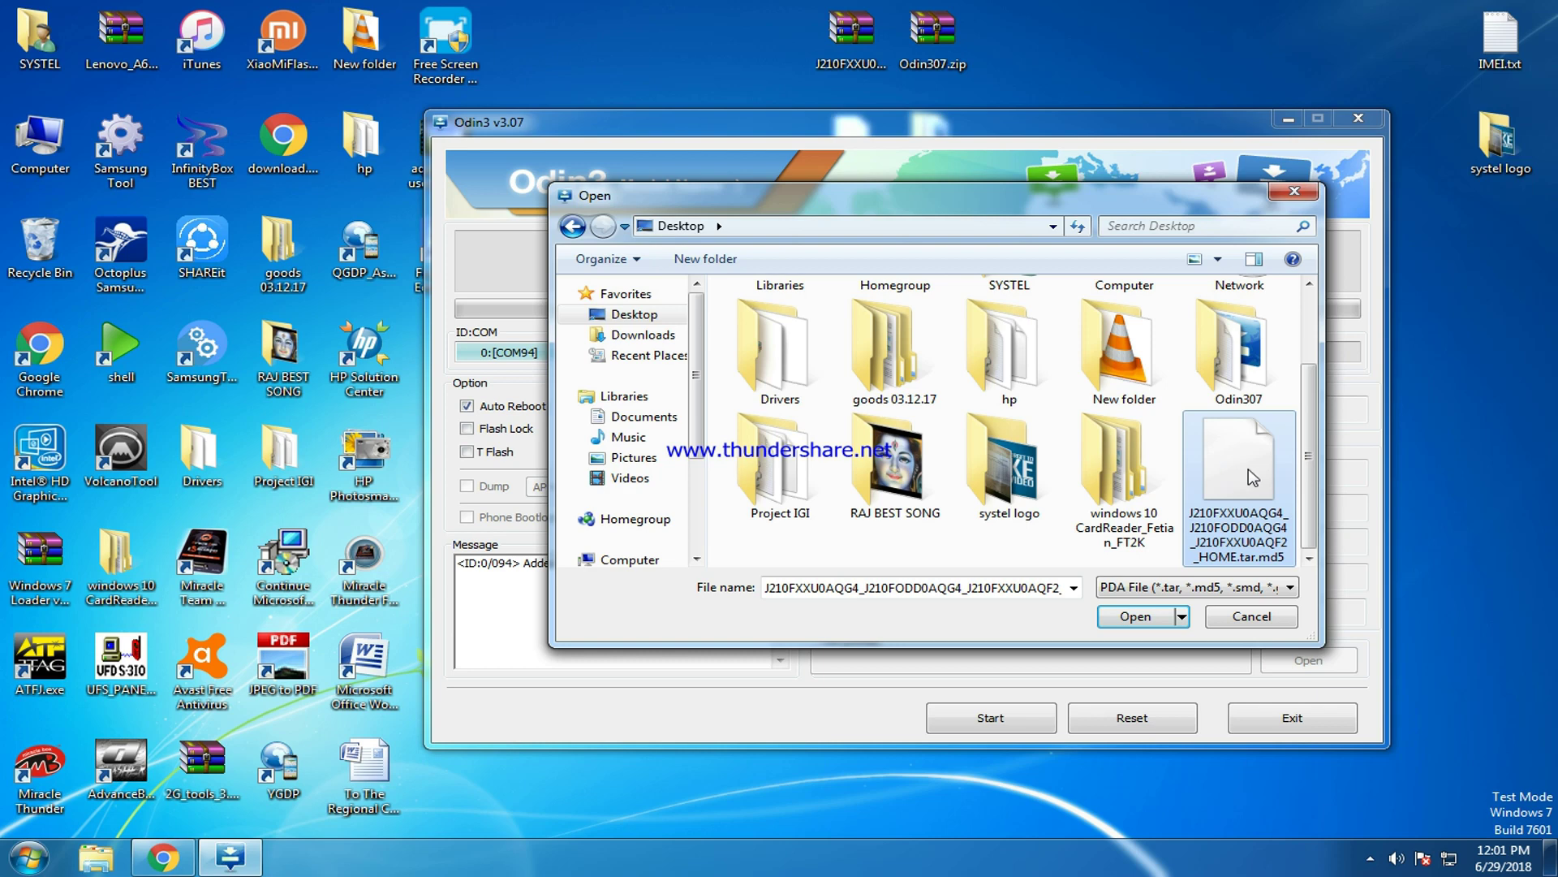
pyautogui.click(1135, 616)
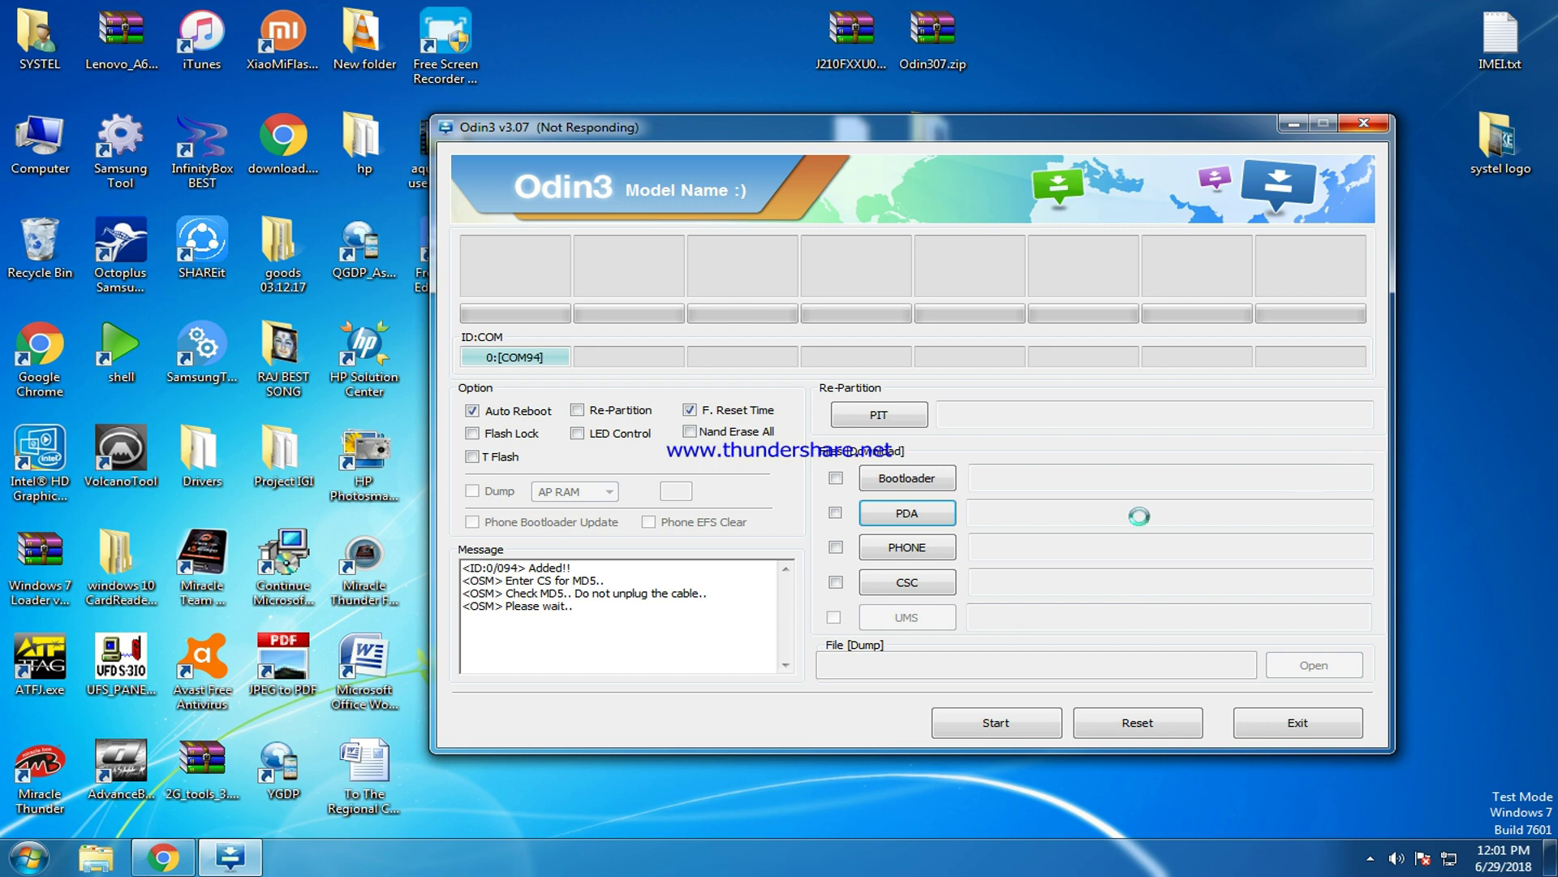
# Refresh the desktop and reposition the Odin3 window while the MD5 check completes.
pyautogui.rightClick(1083, 47)
pyautogui.click(1152, 94)
pyautogui.moveTo(959, 121); pyautogui.dragTo(999, 260)
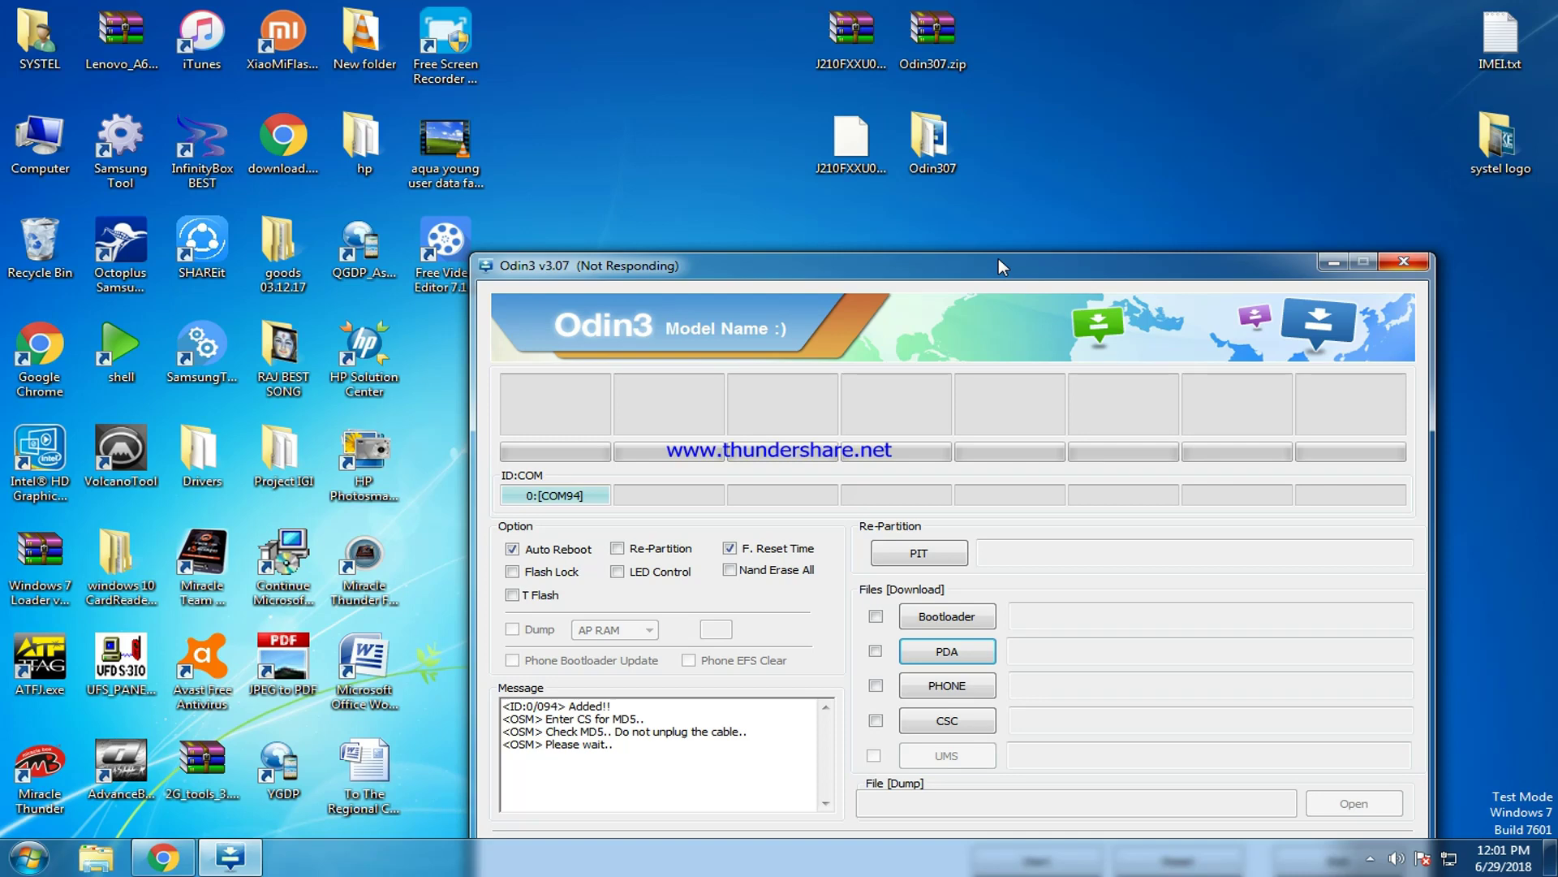
pyautogui.moveTo(998, 258); pyautogui.dragTo(935, 125)
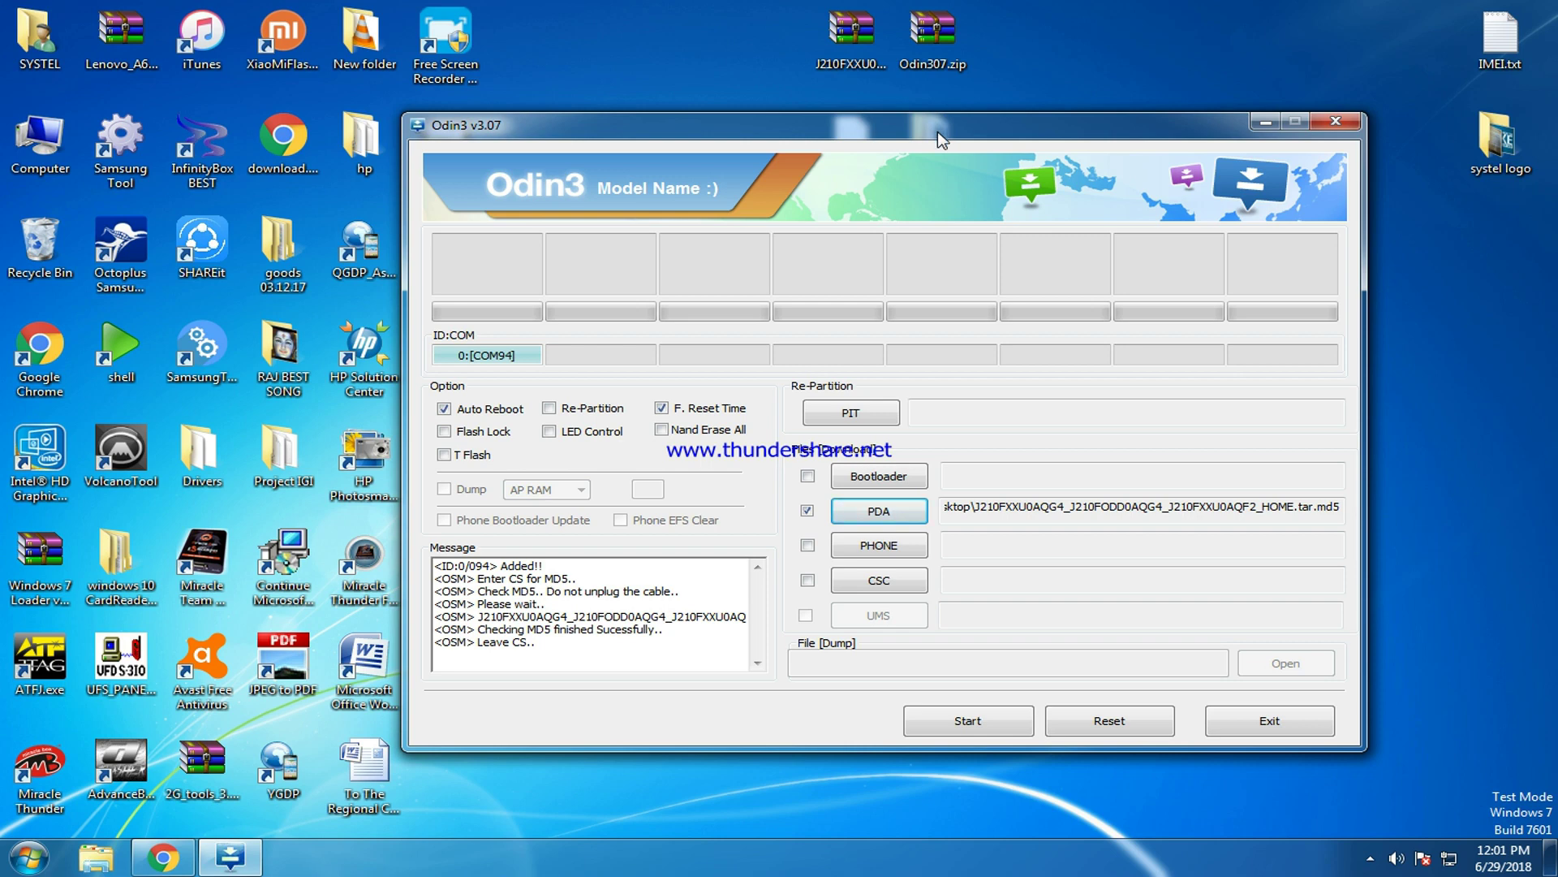
# Start flashing so Odin writes the sboot, boot, recovery and system images.
pyautogui.click(982, 722)
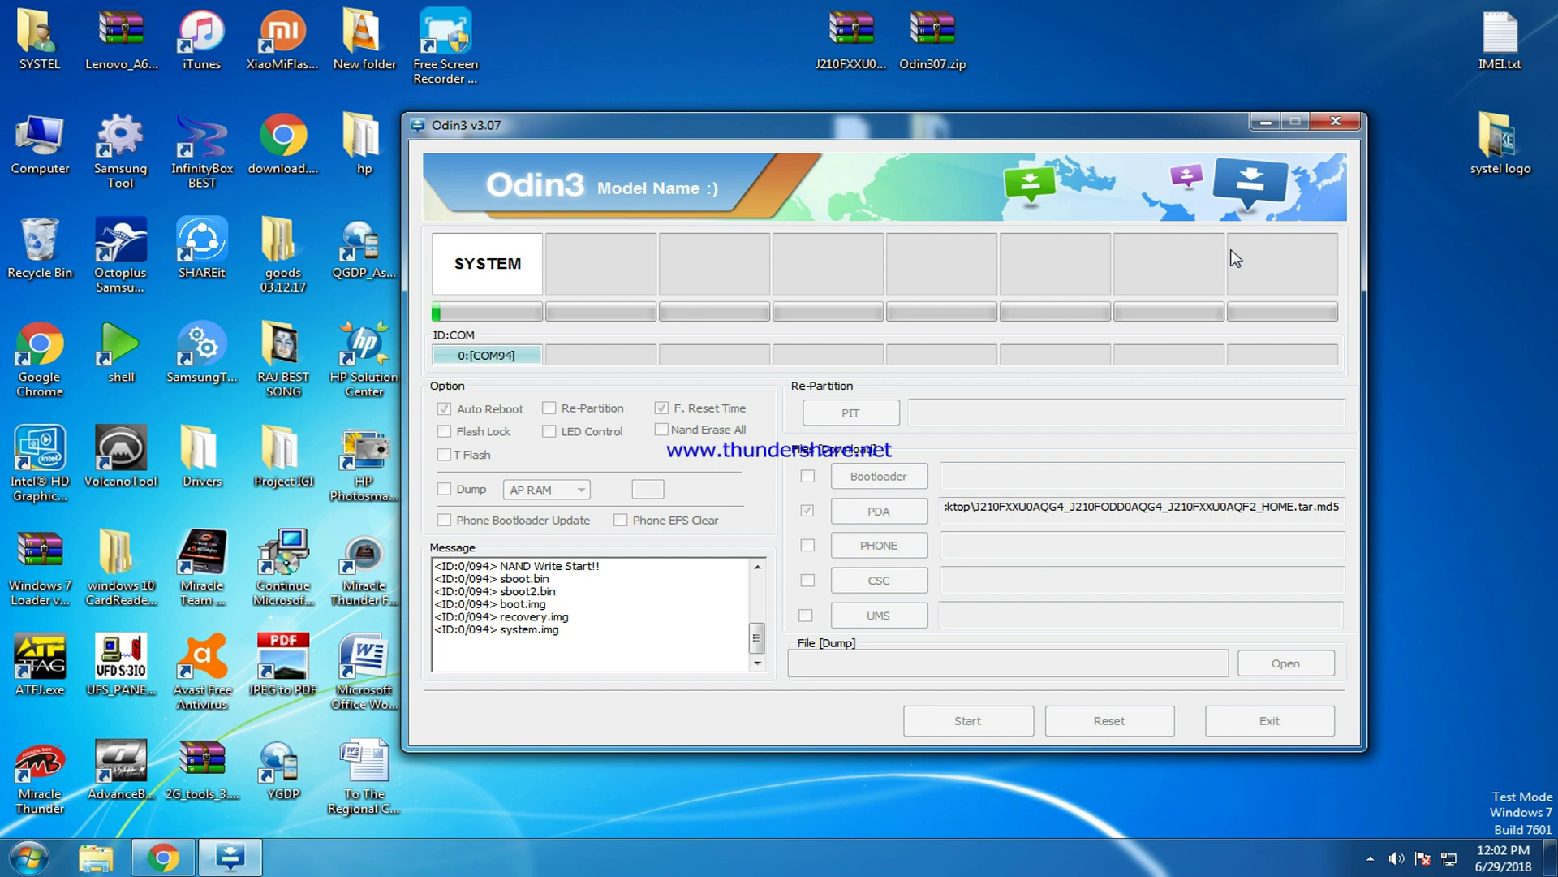
pyautogui.click(1370, 861)
pyautogui.click(1248, 790)
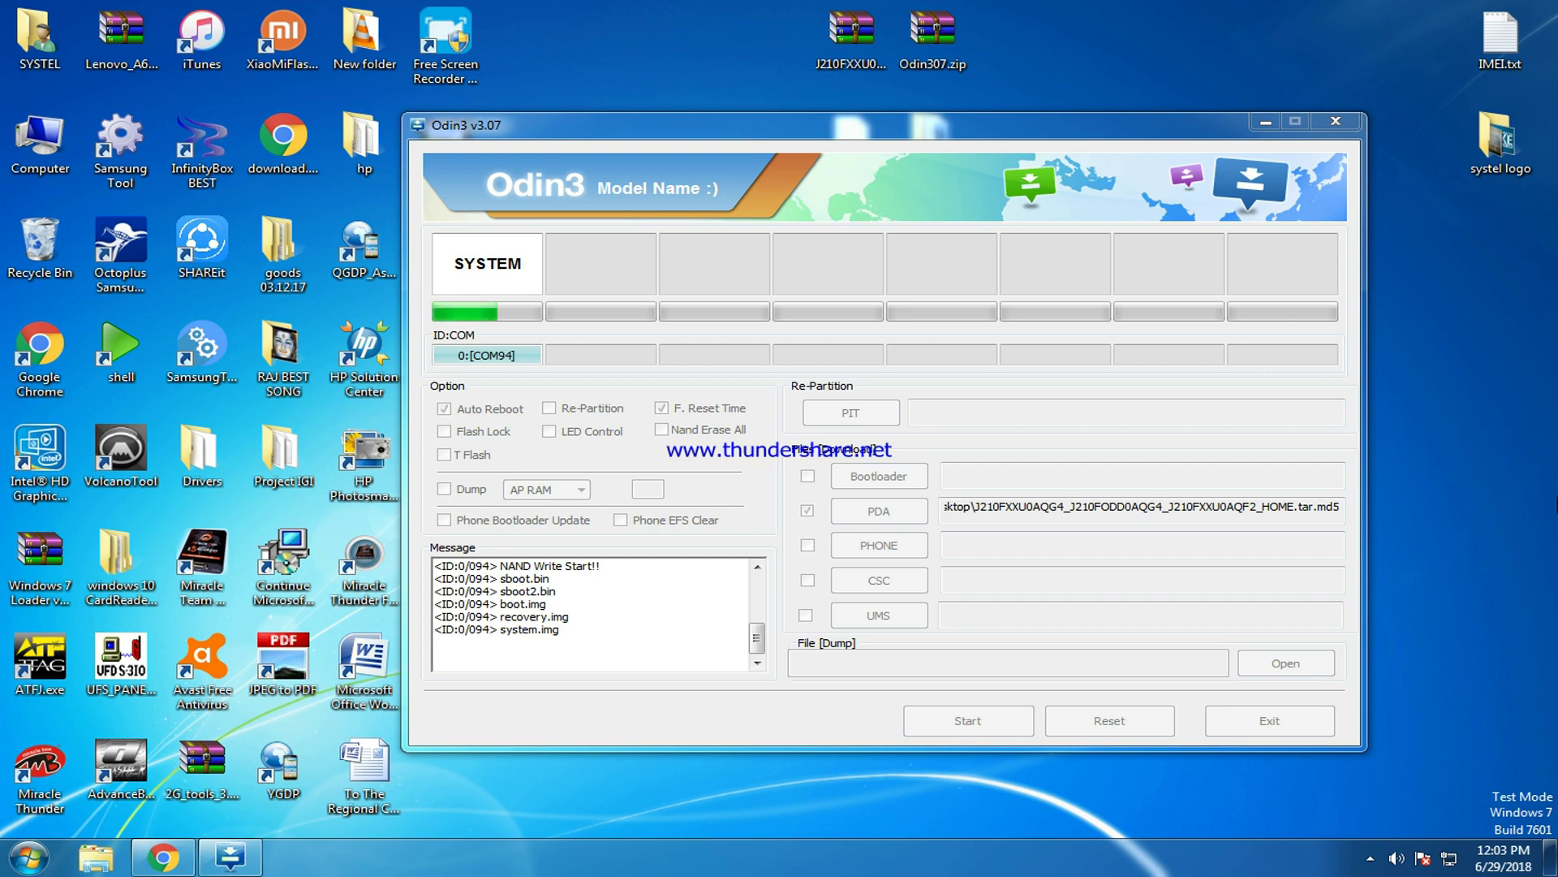
# Move the Odin window up-left while the flash finishes with RESET! and RES OK.
pyautogui.moveTo(1043, 139); pyautogui.dragTo(936, 65)
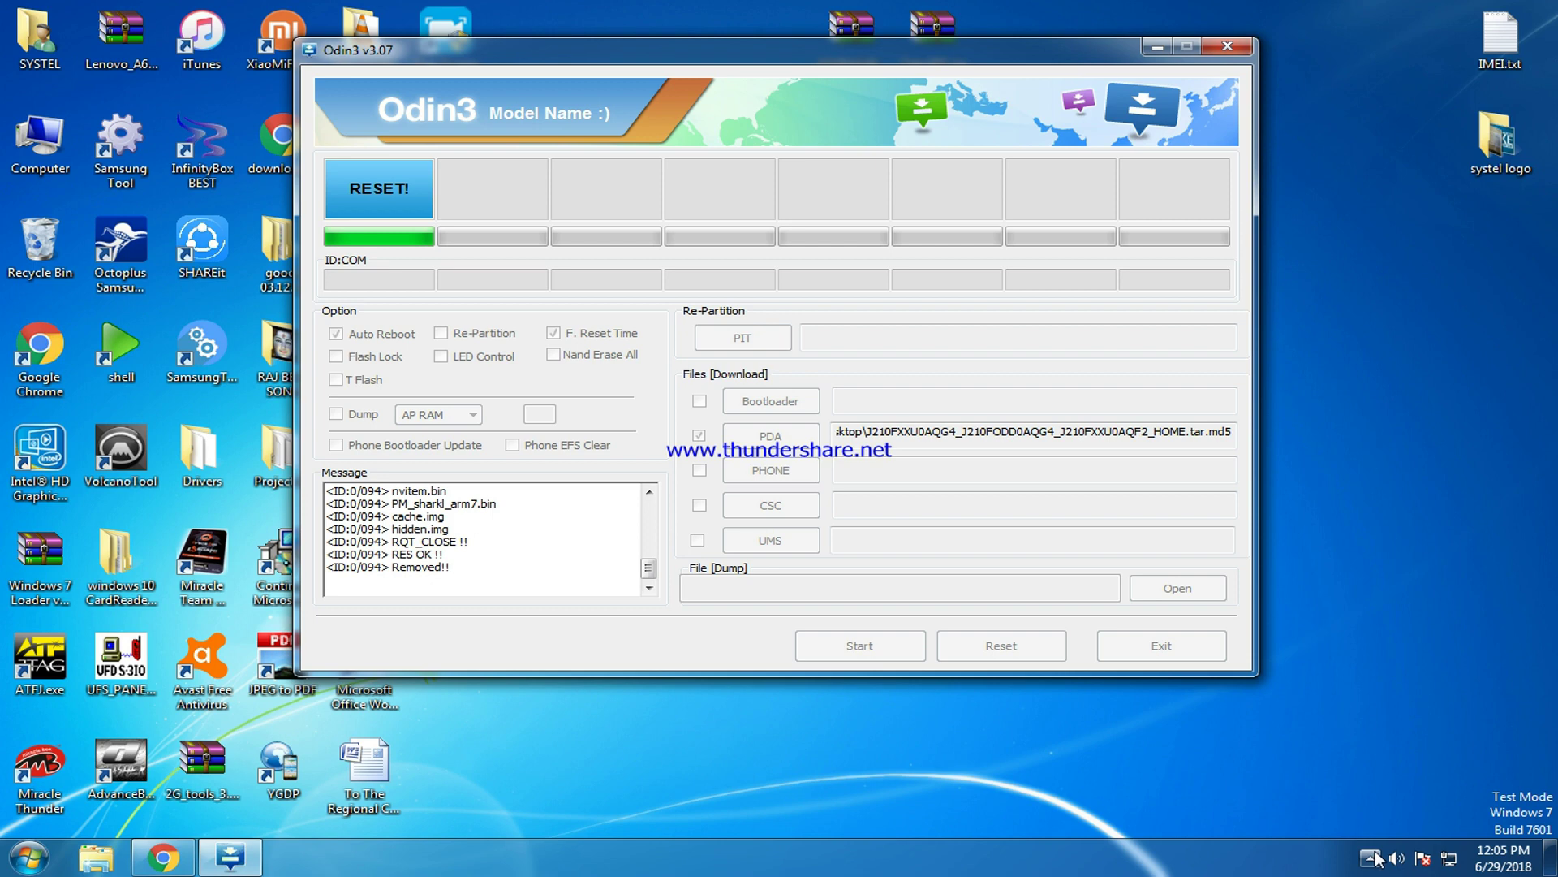
# Pause Free Screen Recorder from its icon in the system tray overflow.
pyautogui.click(1370, 857)
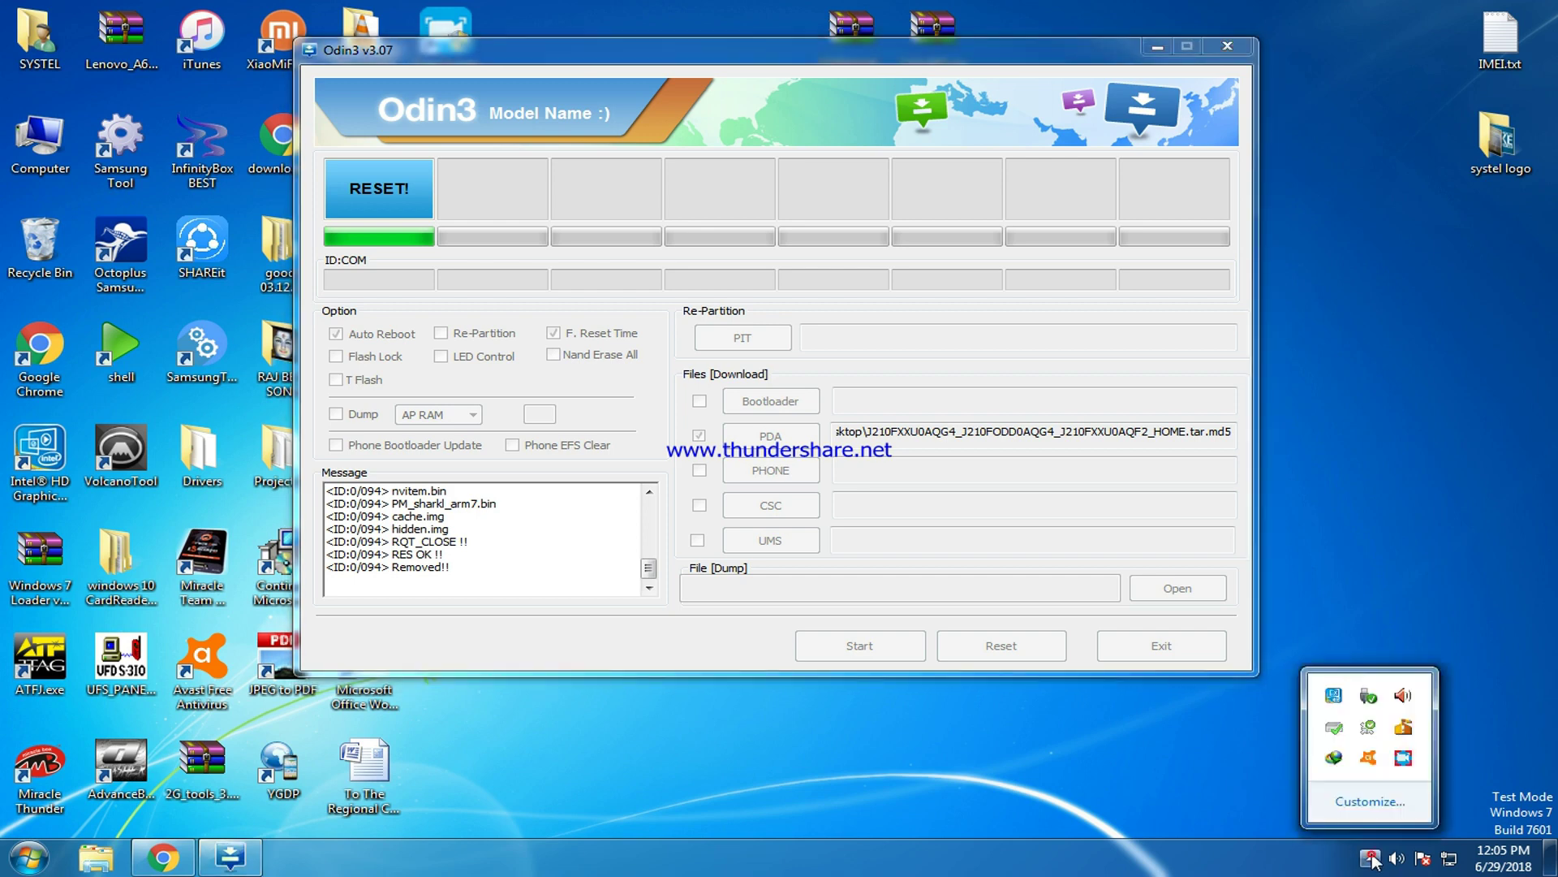
pyautogui.rightClick(1406, 757)
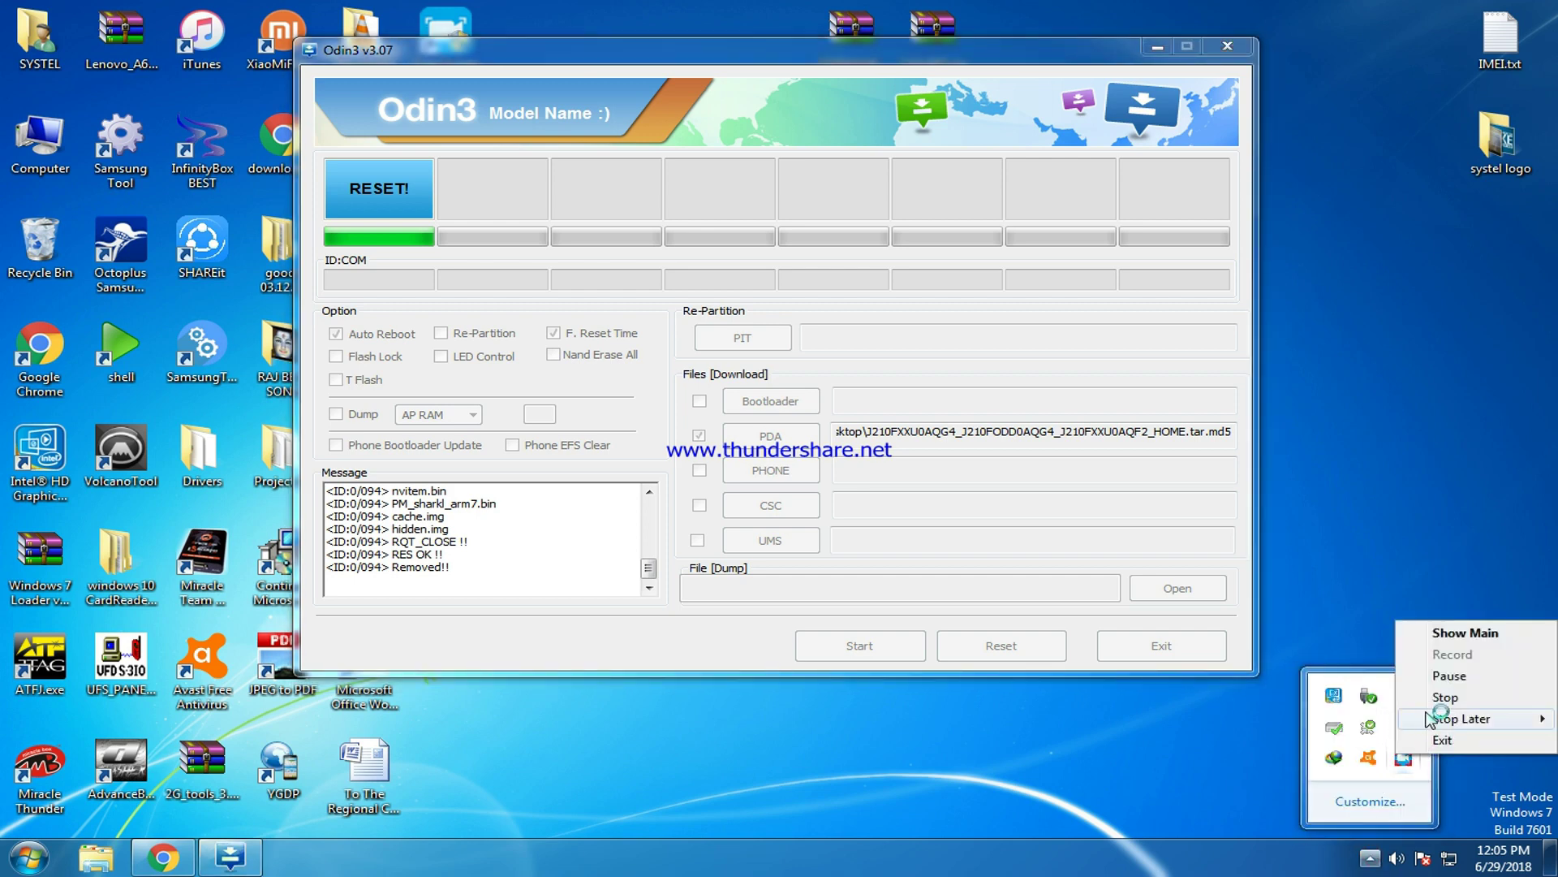
pyautogui.click(1449, 675)
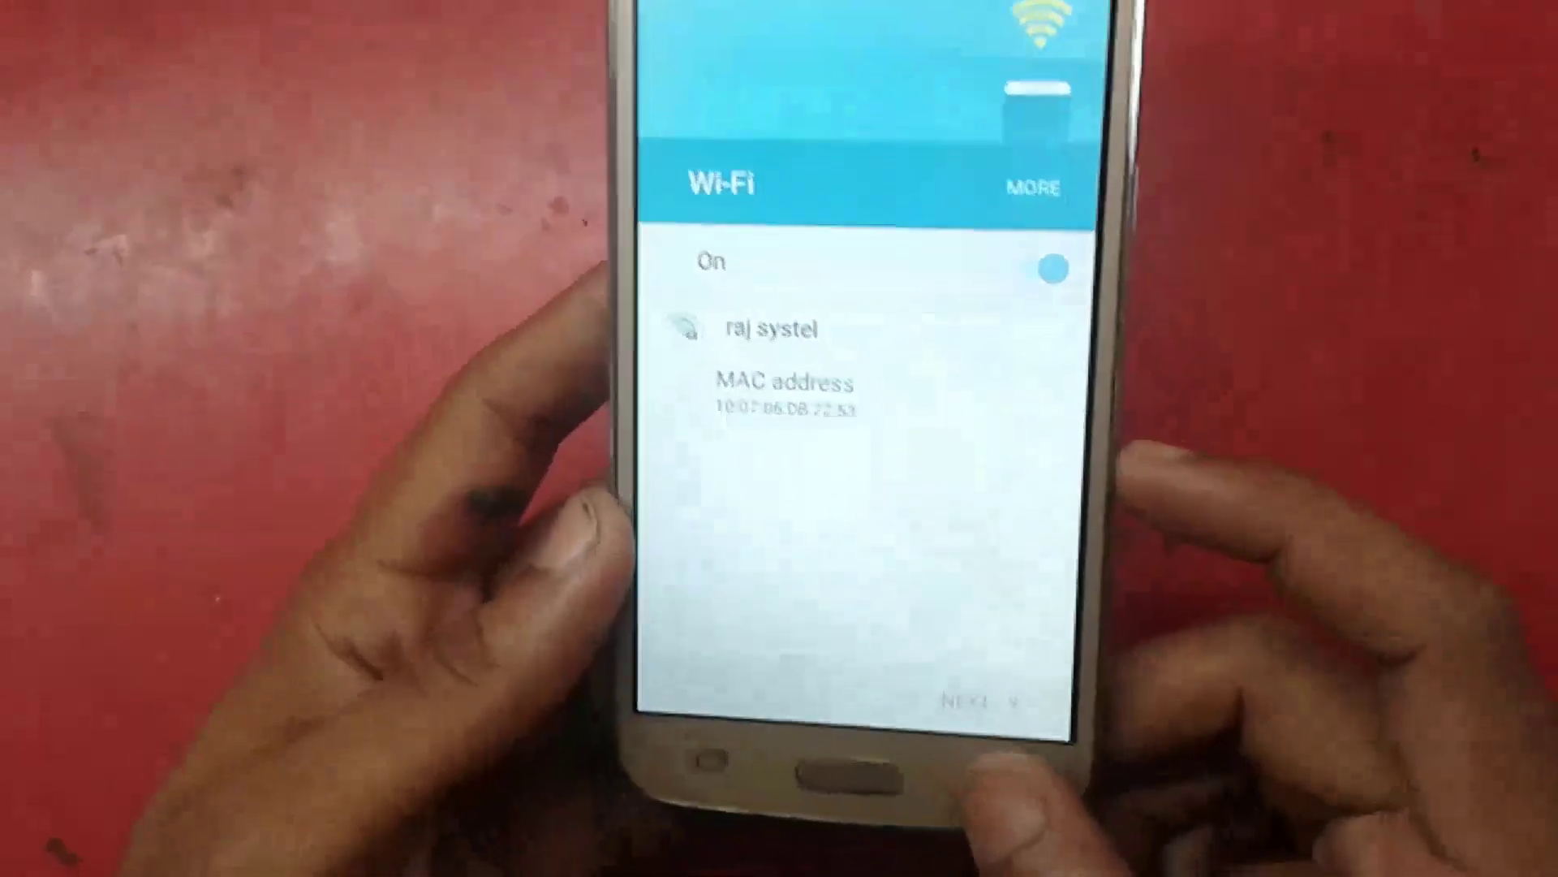
# Return to the Welcome screen, keep English (United Kingdom) selected and tap START.
pyautogui.click(957, 808)
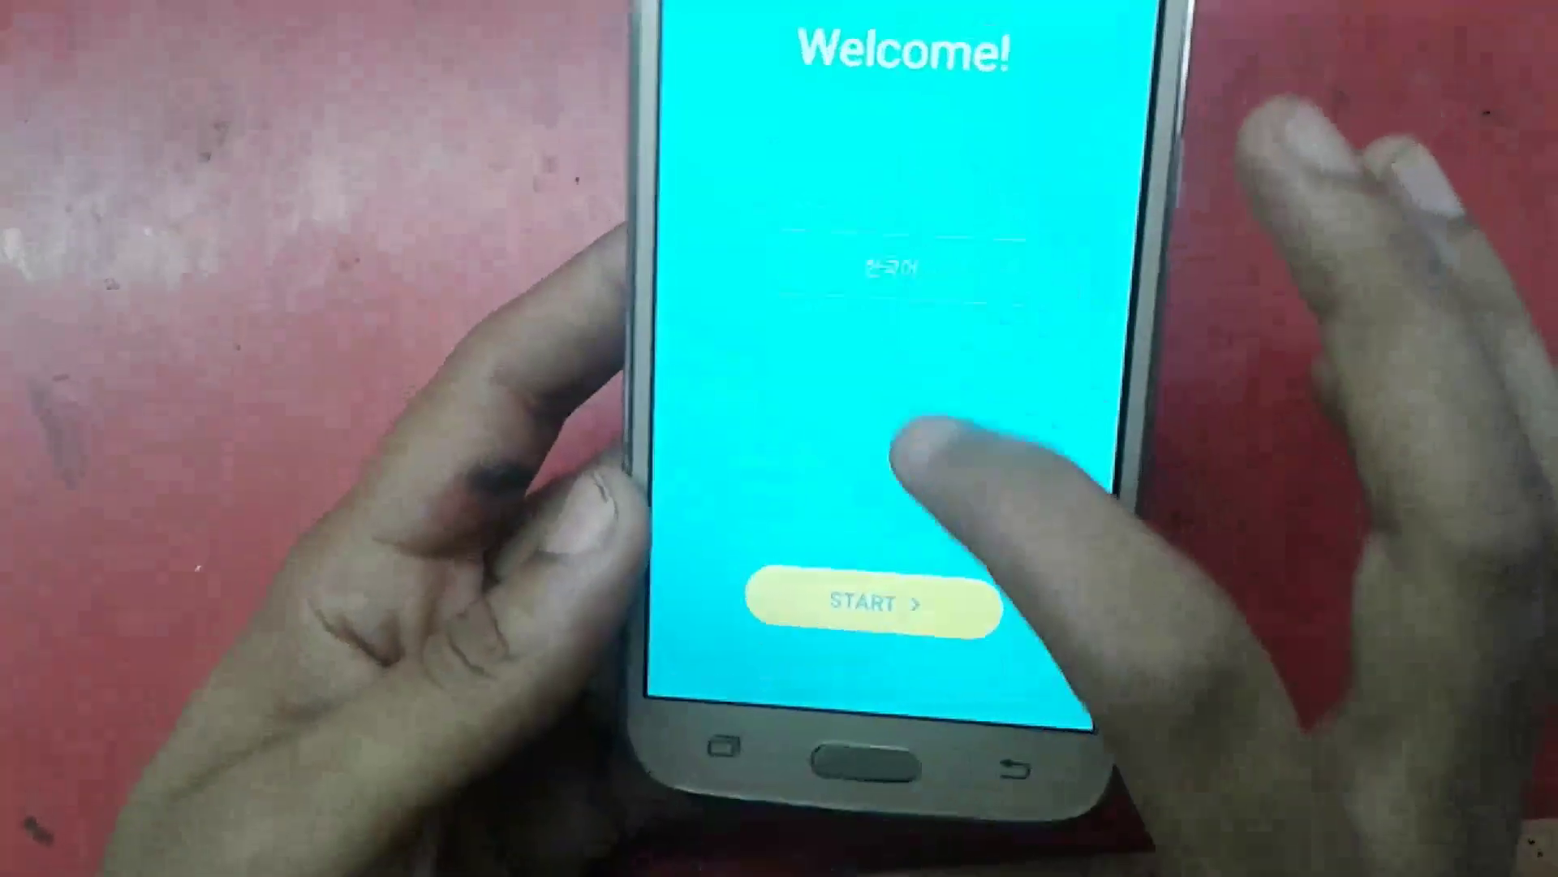
pyautogui.moveTo(875, 268); pyautogui.dragTo(875, 203)
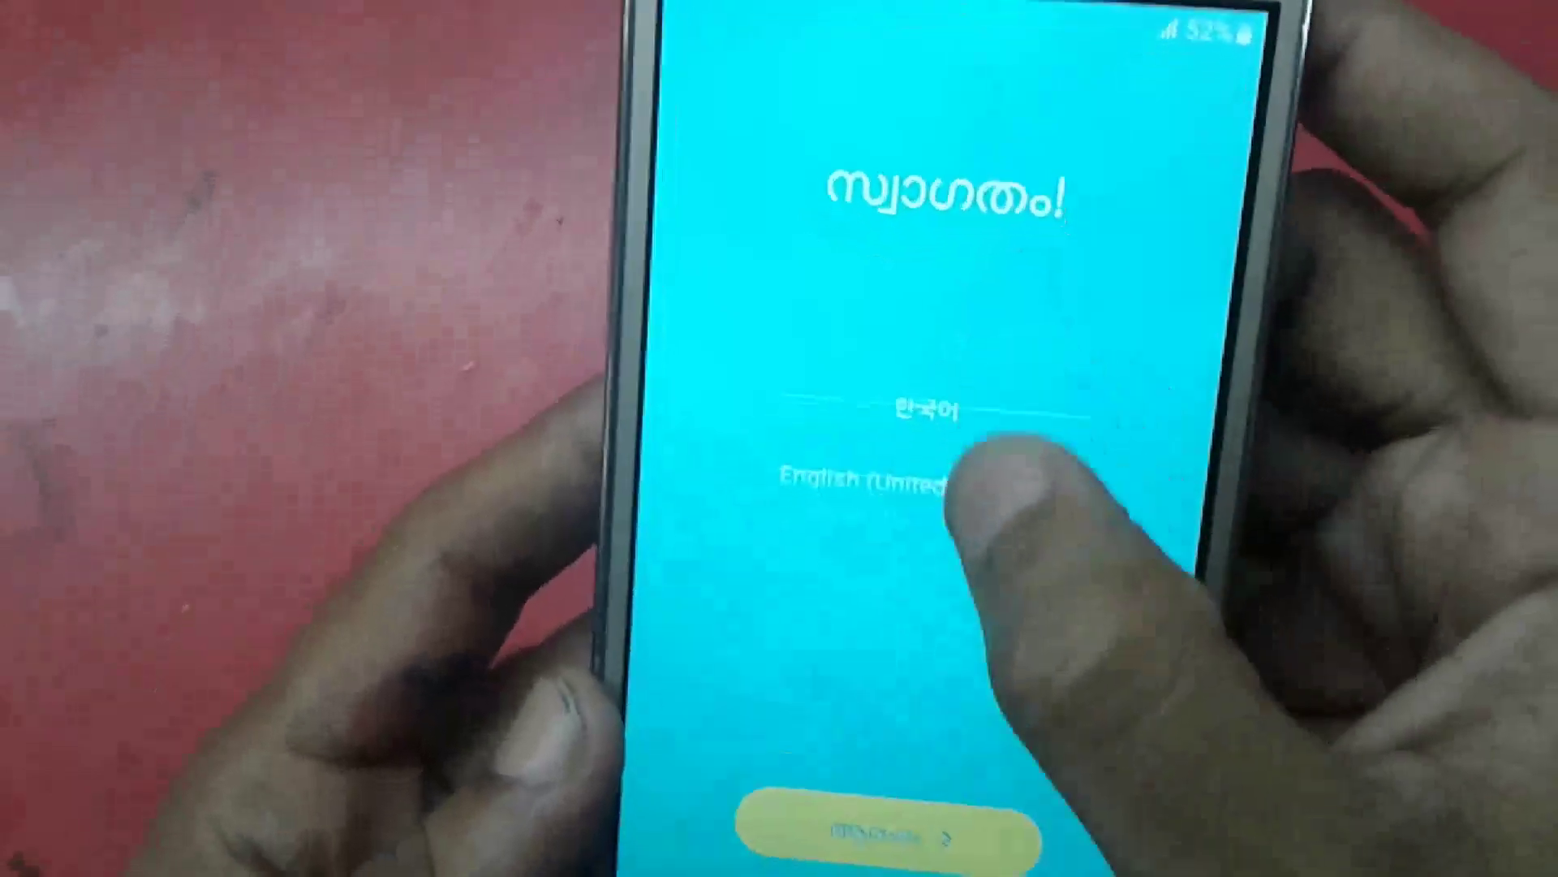
pyautogui.moveTo(991, 479); pyautogui.dragTo(1009, 260)
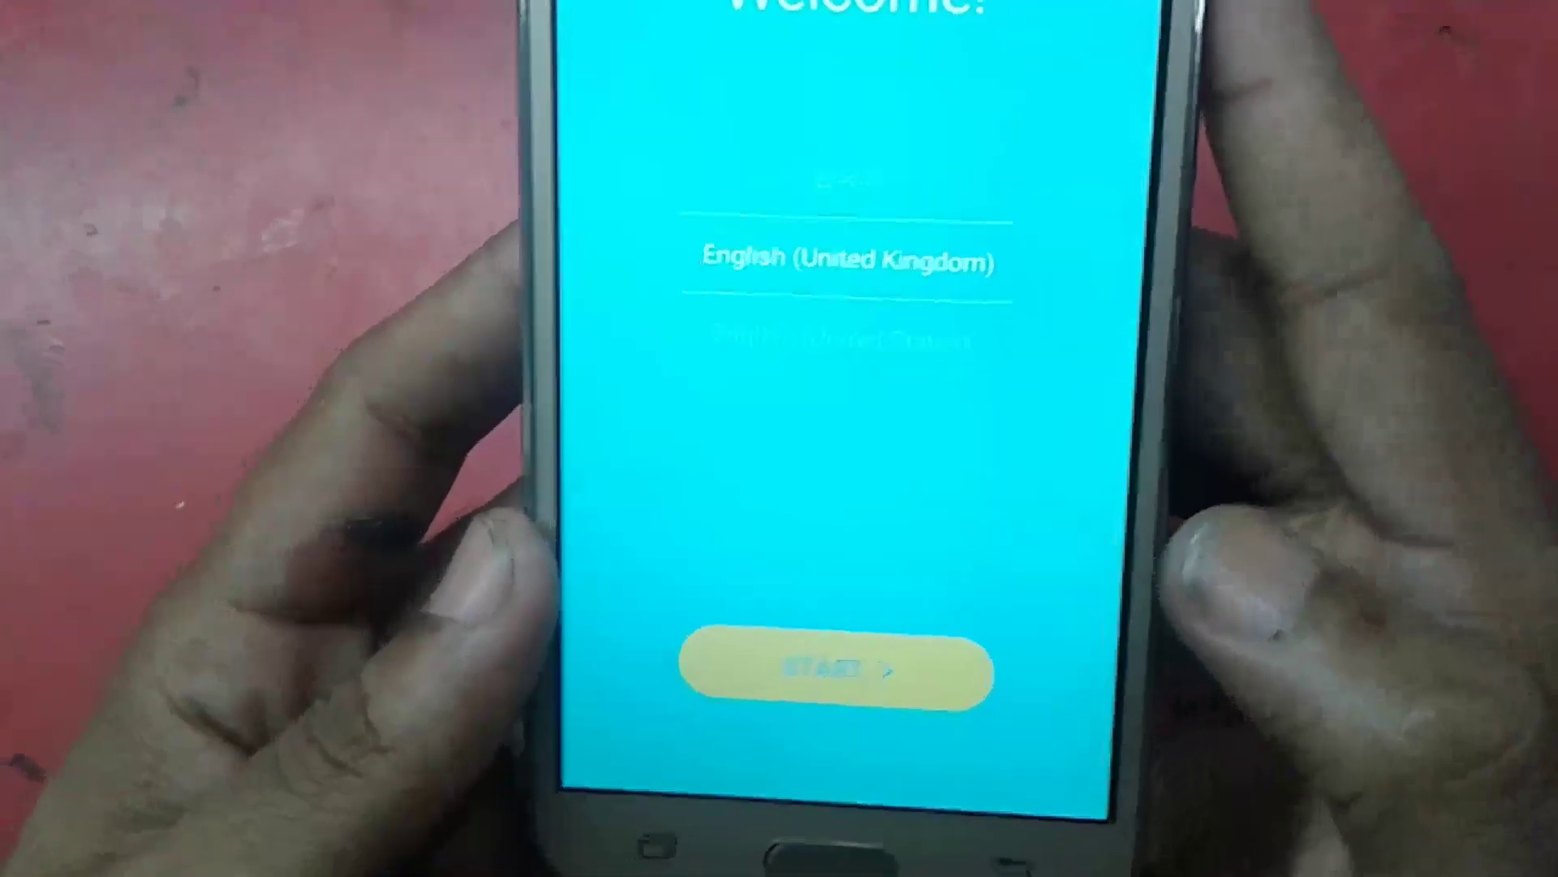
pyautogui.click(836, 670)
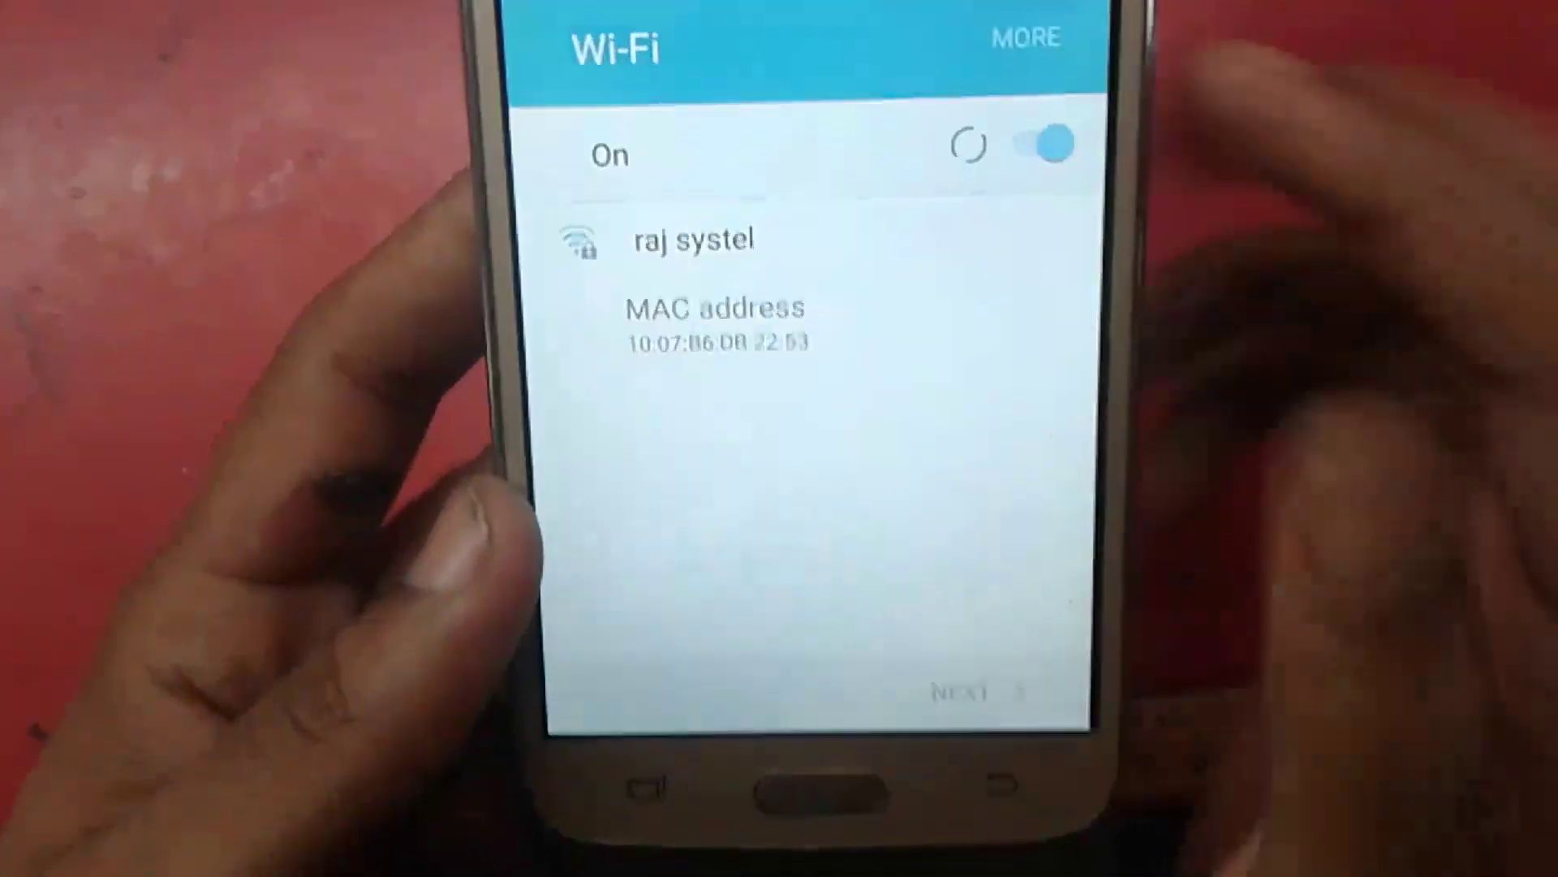
# Select the available Wi-Fi network and enter its password, clearing and retyping it.
pyautogui.click(812, 244)
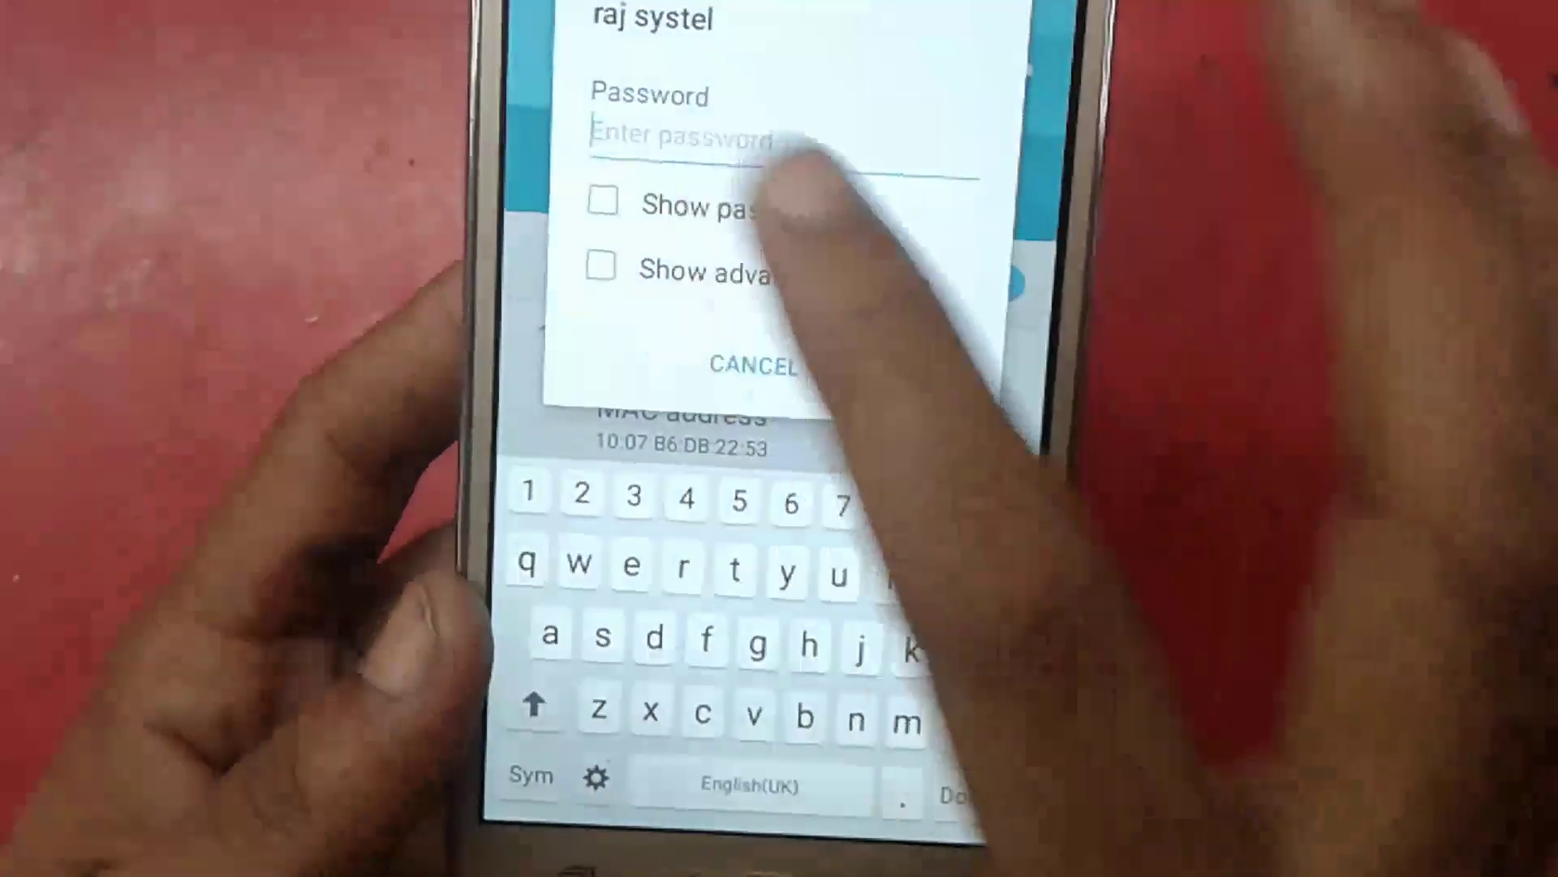
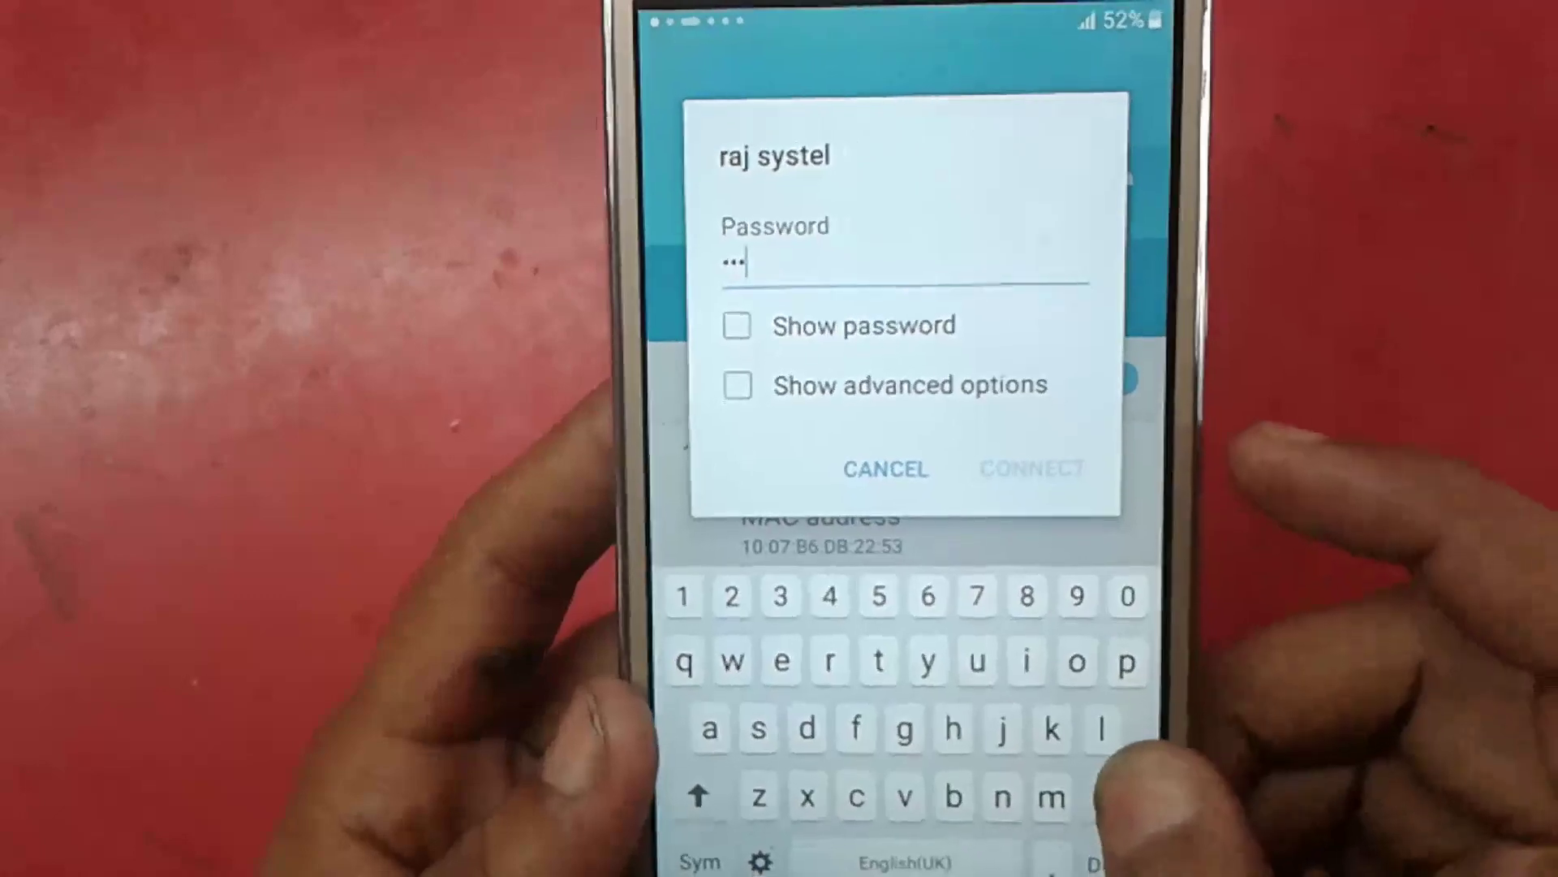